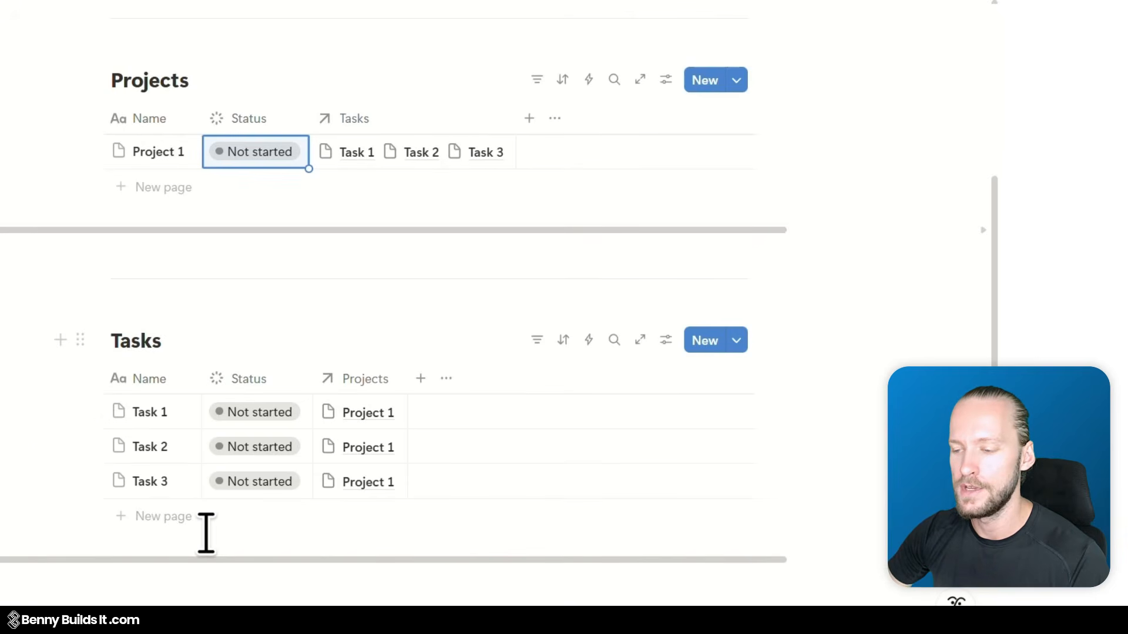
pyautogui.click(262, 413)
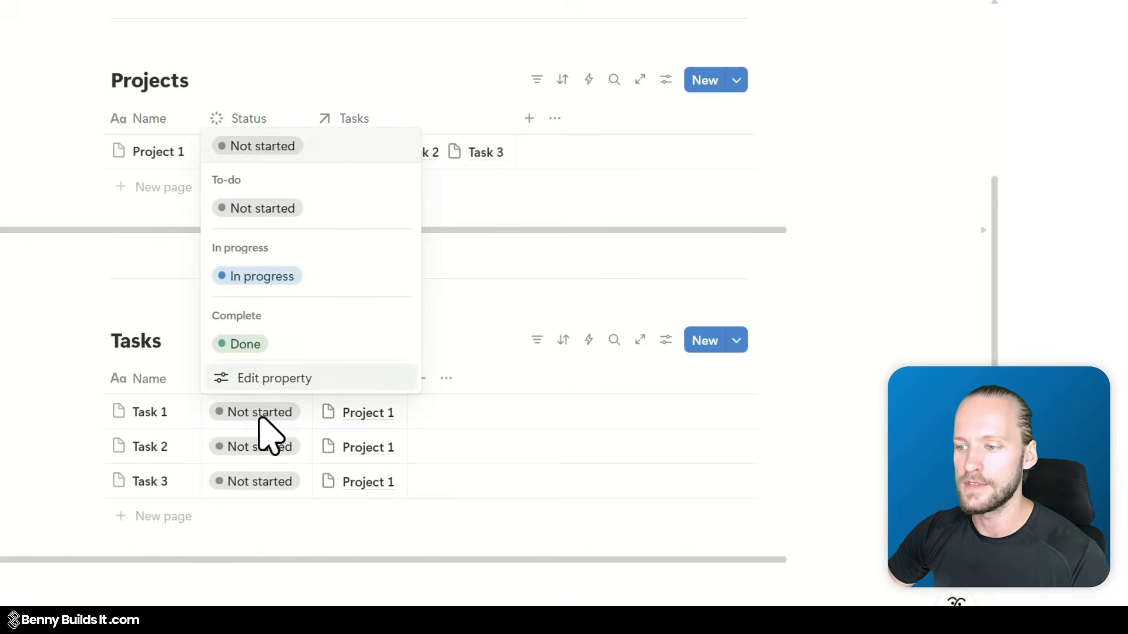
pyautogui.press('Escape')
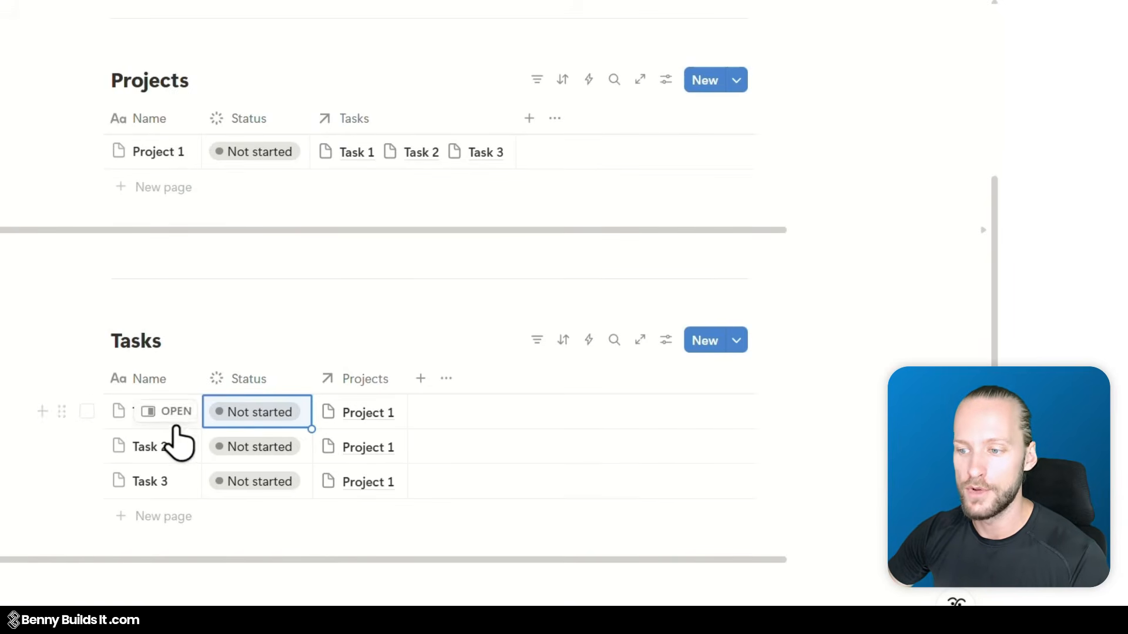
pyautogui.click(435, 295)
pyautogui.scroll(1, 435, 295)
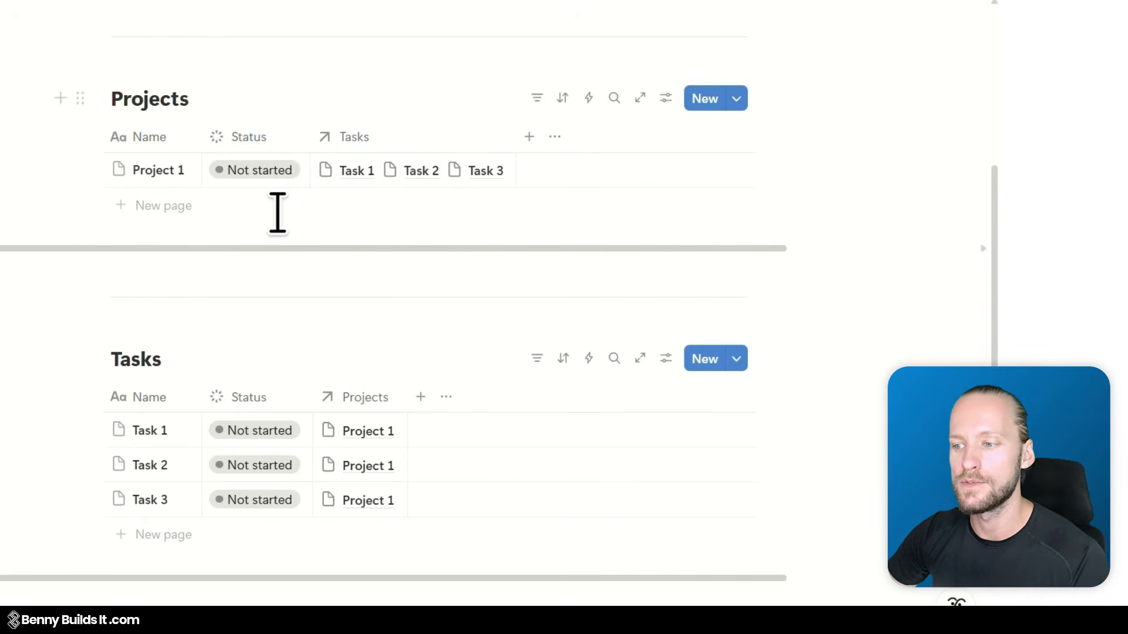
# Set the status of Task 1, Task 2 and Task 3 in the Tasks database to Done.
pyautogui.click(250, 430)
pyautogui.click(264, 363)
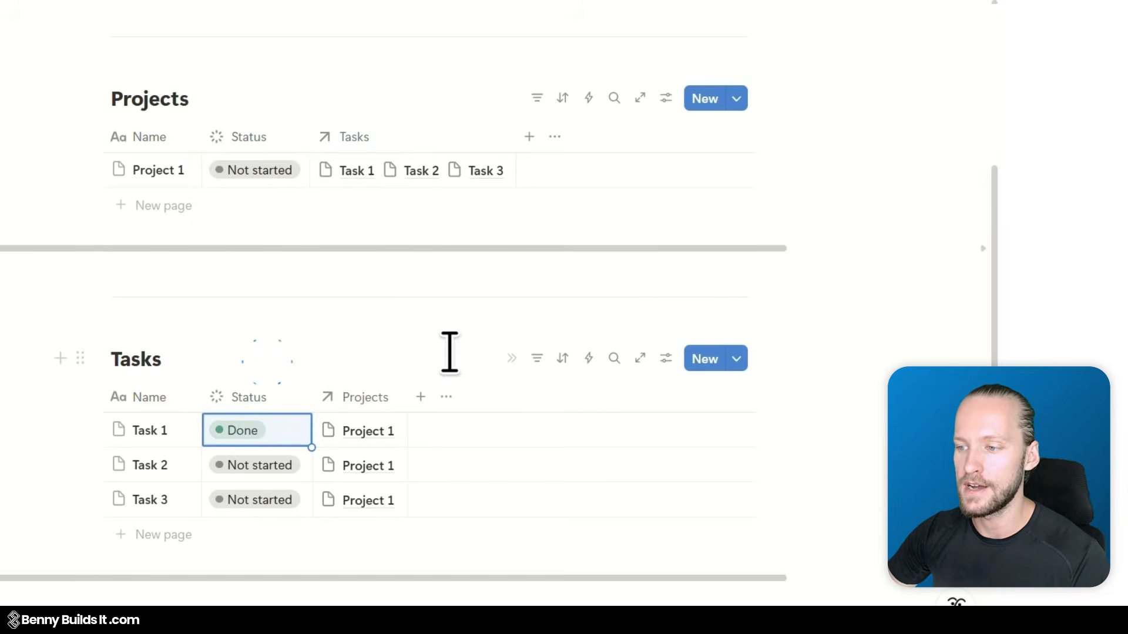
pyautogui.click(275, 434)
pyautogui.click(500, 279)
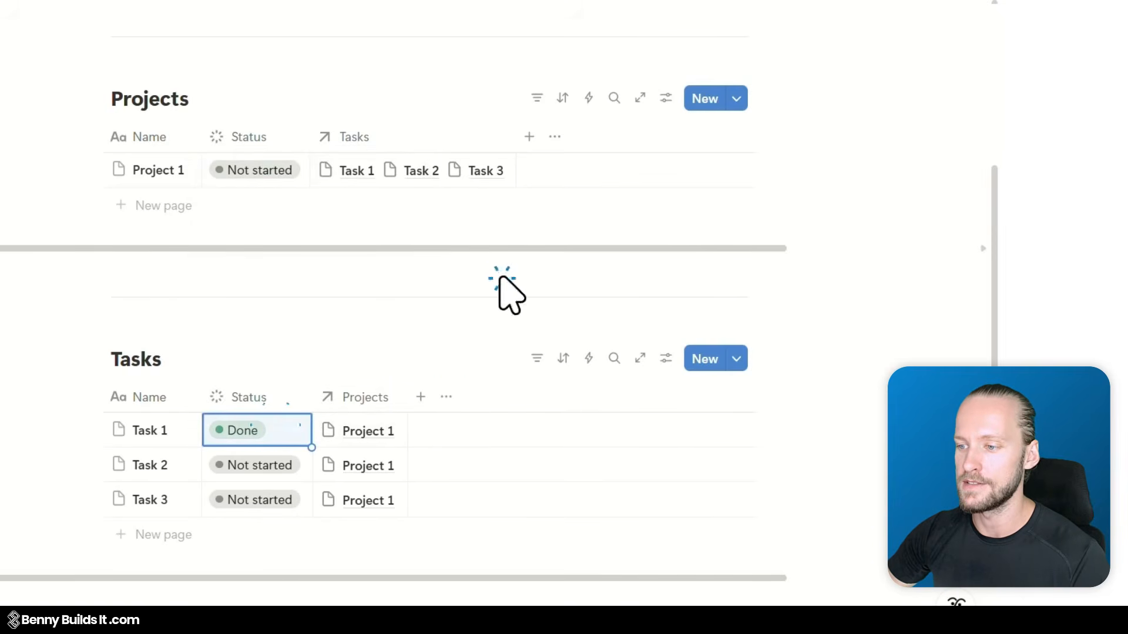
pyautogui.hotkey('ctrl', 'c')
pyautogui.press('Down')
pyautogui.hotkey('ctrl', 'v')
pyautogui.press('Down')
pyautogui.hotkey('ctrl', 'v')
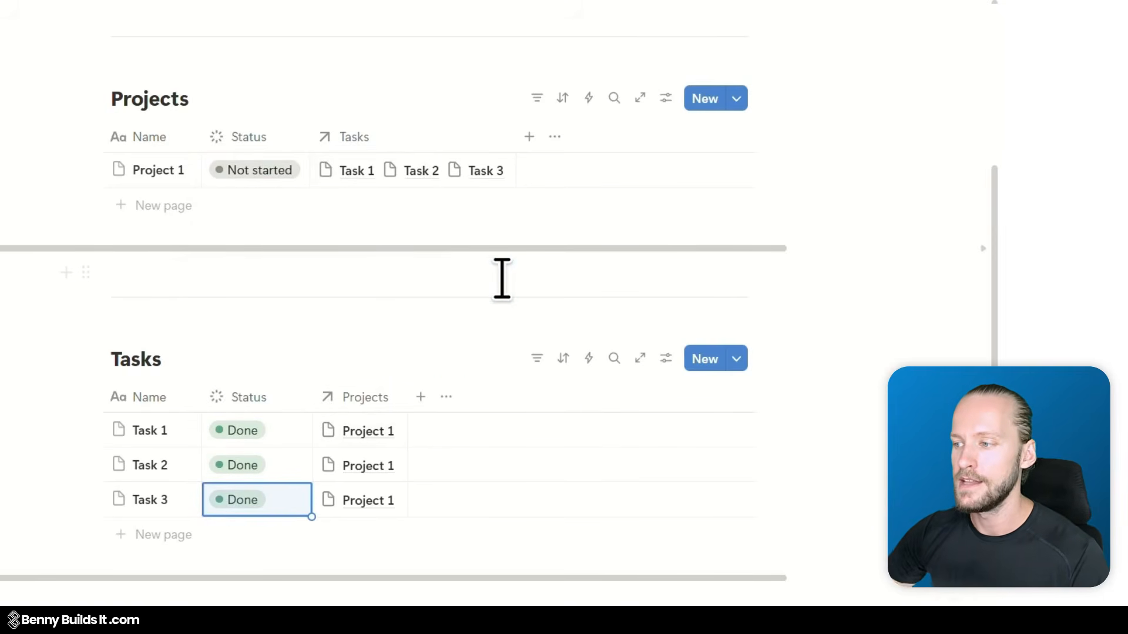
pyautogui.click(466, 298)
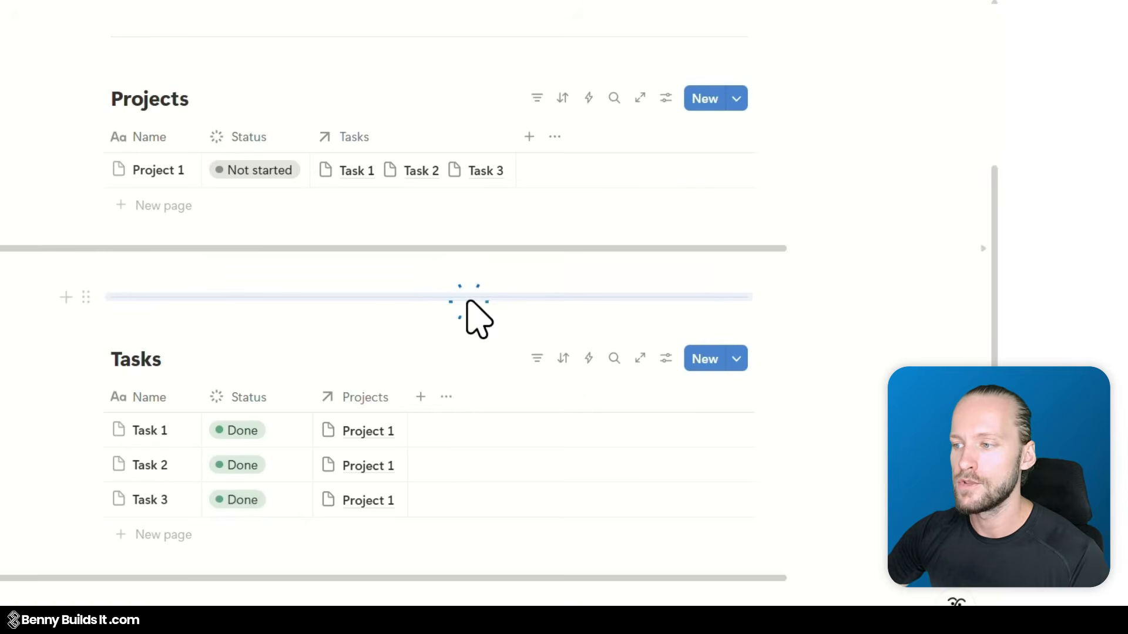
# Set the status of Project 1 in the Projects database to Done.
pyautogui.click(259, 171)
pyautogui.click(262, 365)
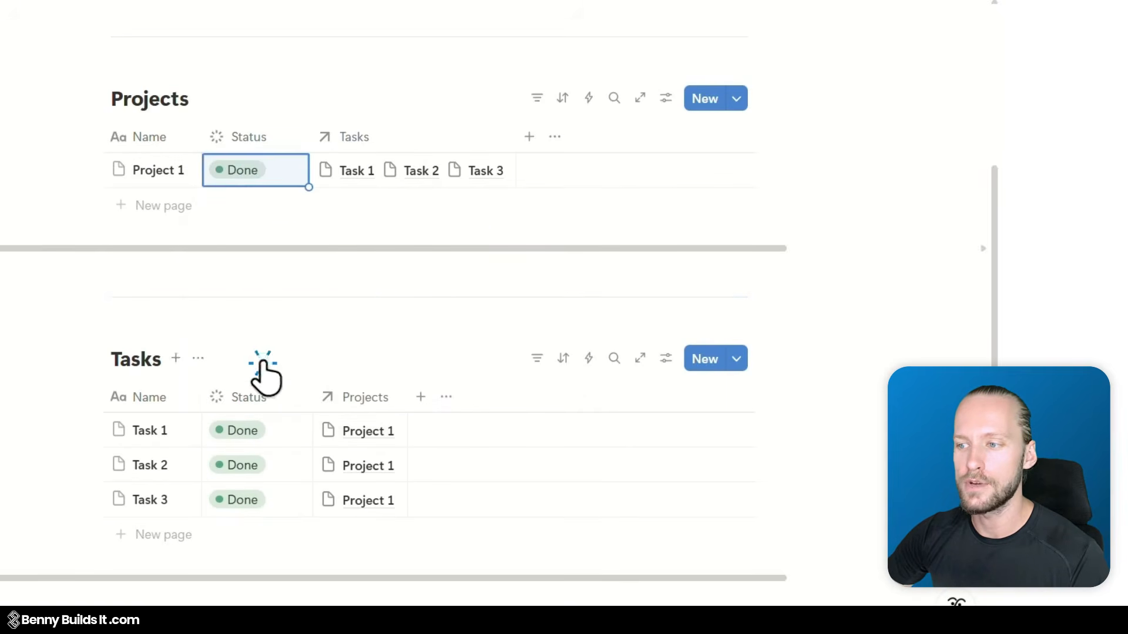
pyautogui.click(458, 296)
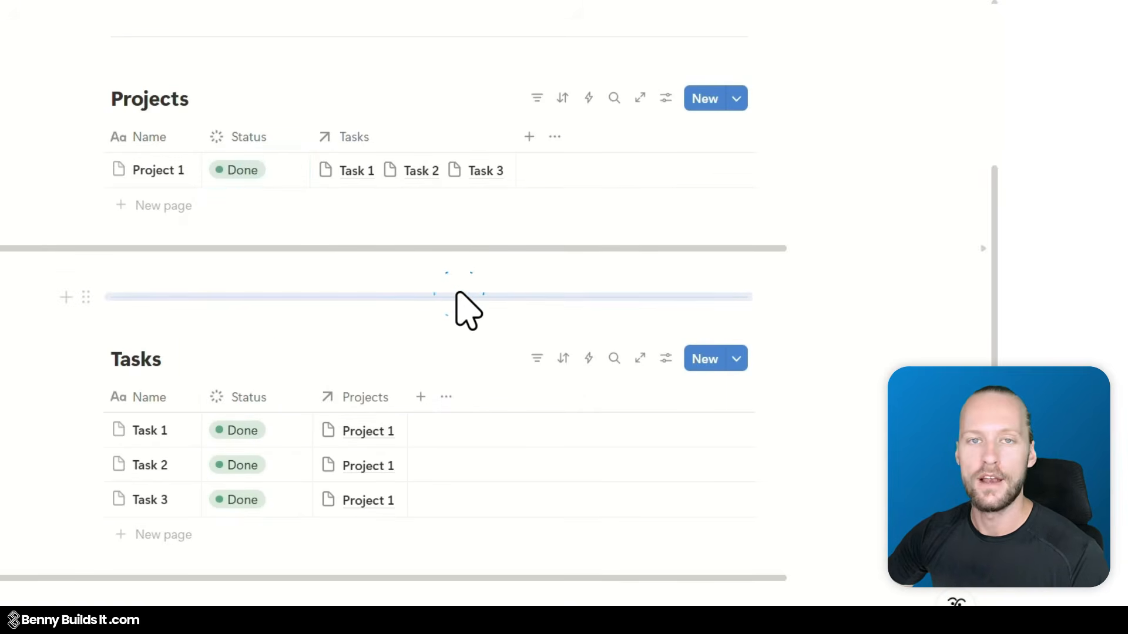
# Change Task 1's status to In progress and on to Not started, and set Project 1's status to In progress.
pyautogui.click(254, 430)
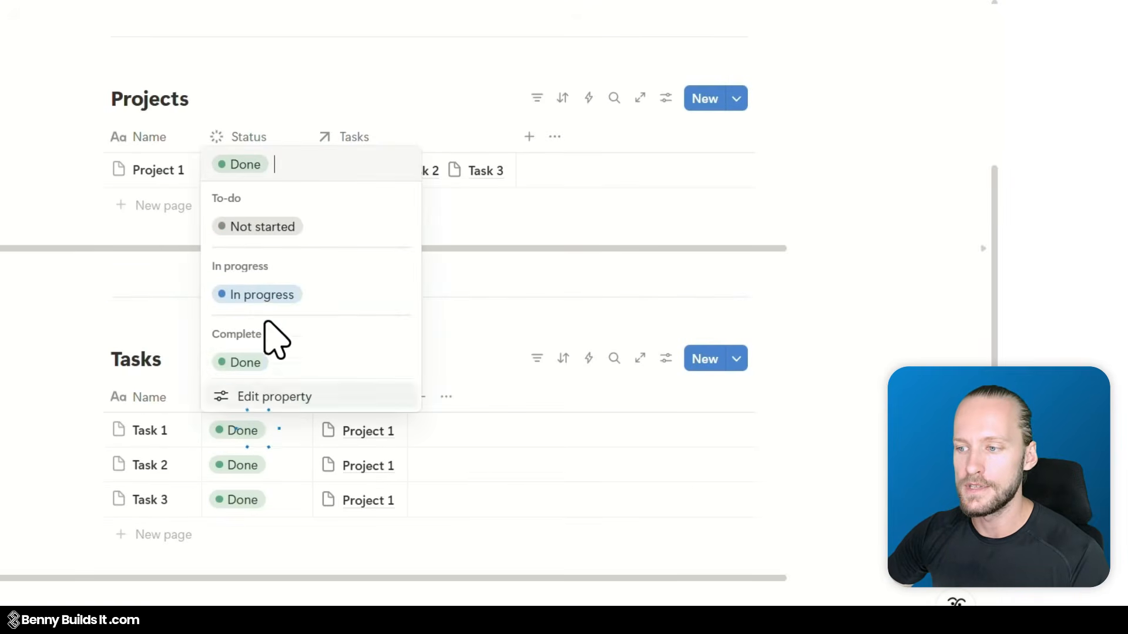
pyautogui.click(302, 295)
pyautogui.click(262, 424)
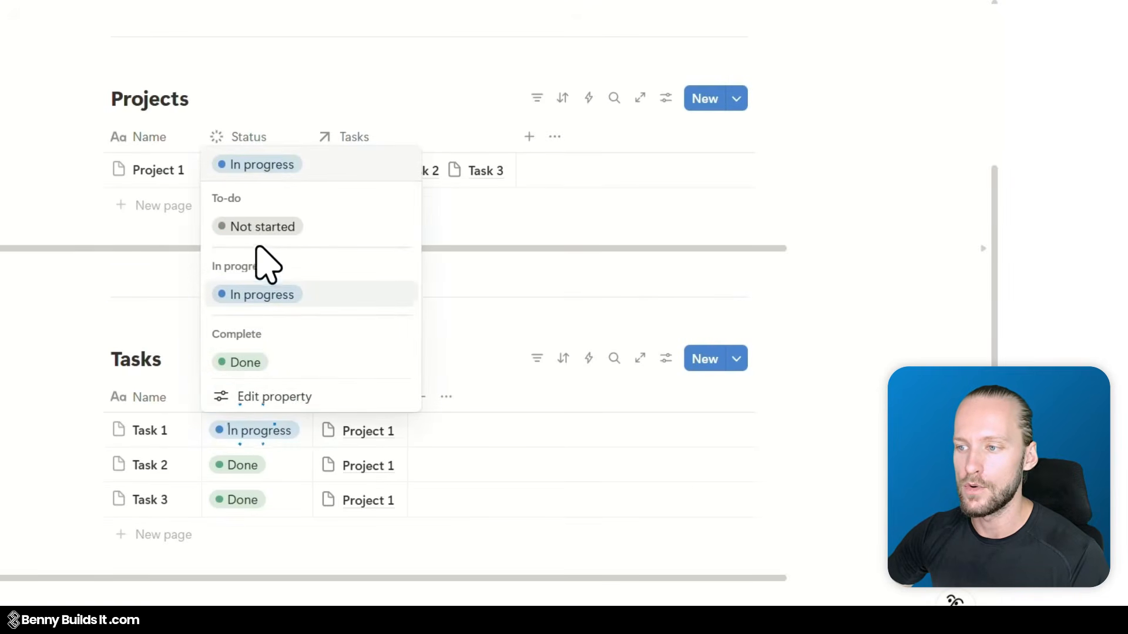
pyautogui.click(262, 228)
pyautogui.click(258, 170)
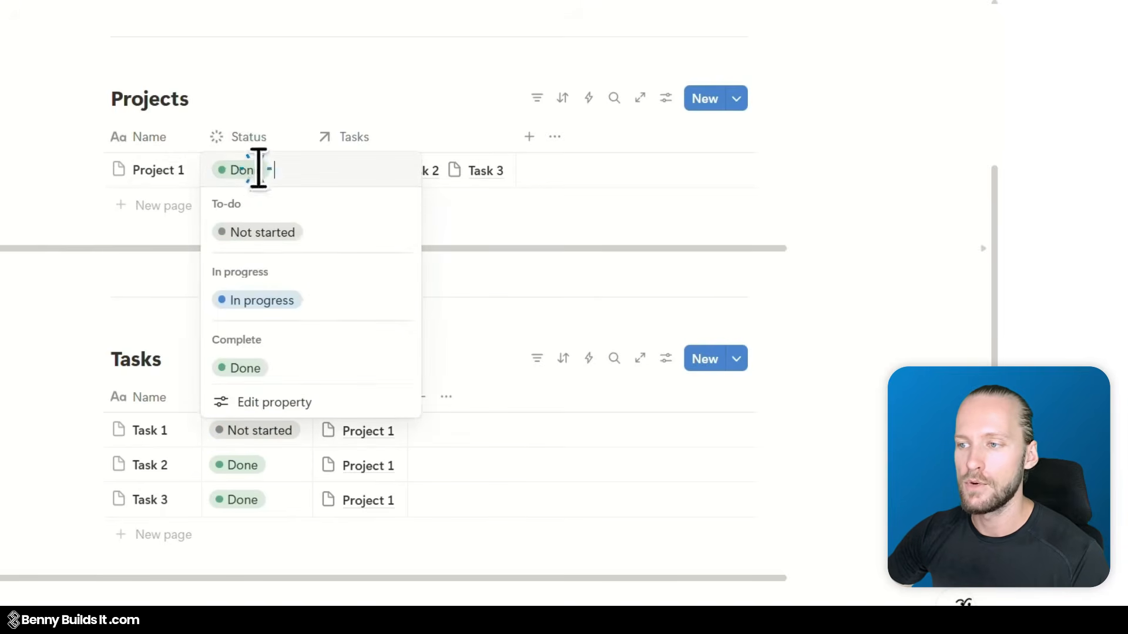
pyautogui.click(326, 303)
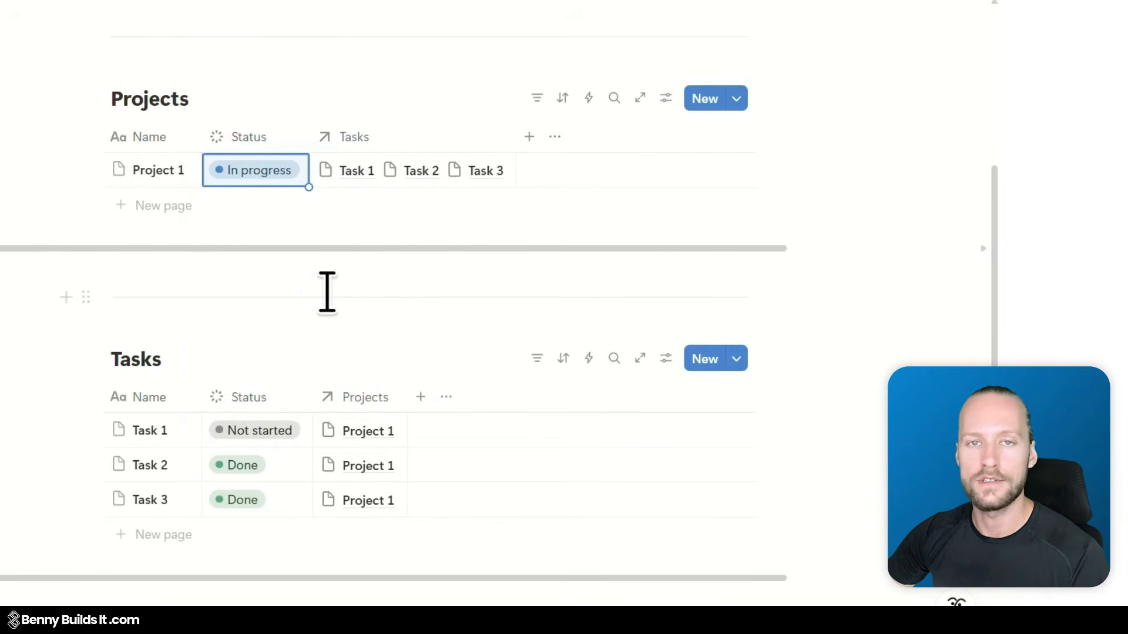
# Reset the status of Task 2, Task 3 and Project 1 to Not started.
pyautogui.click(269, 467)
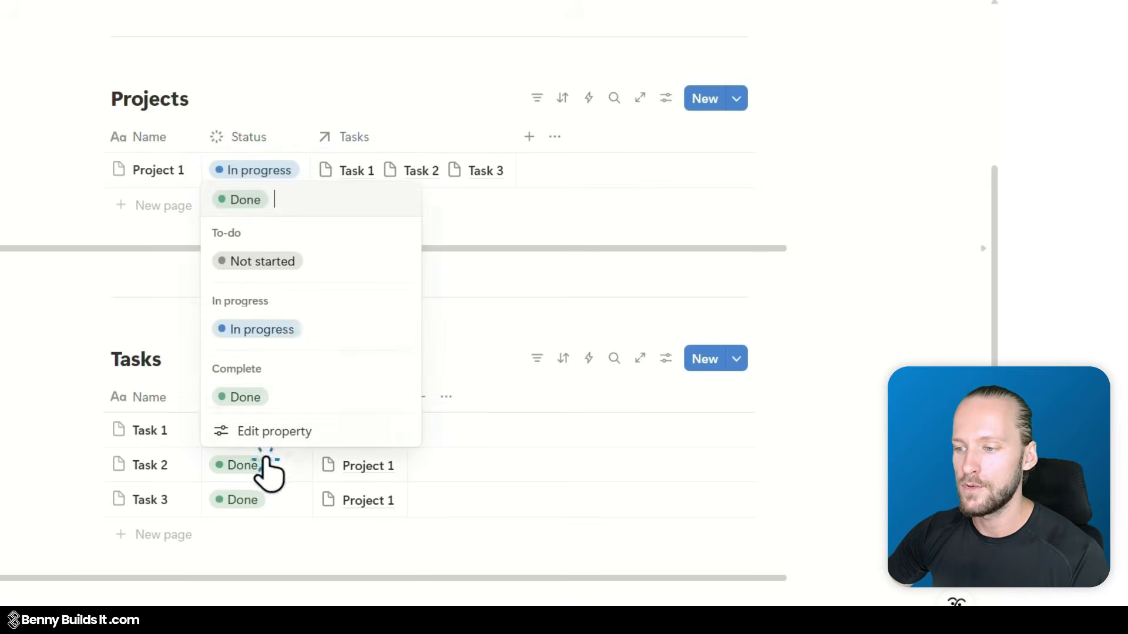
pyautogui.click(296, 269)
pyautogui.click(262, 502)
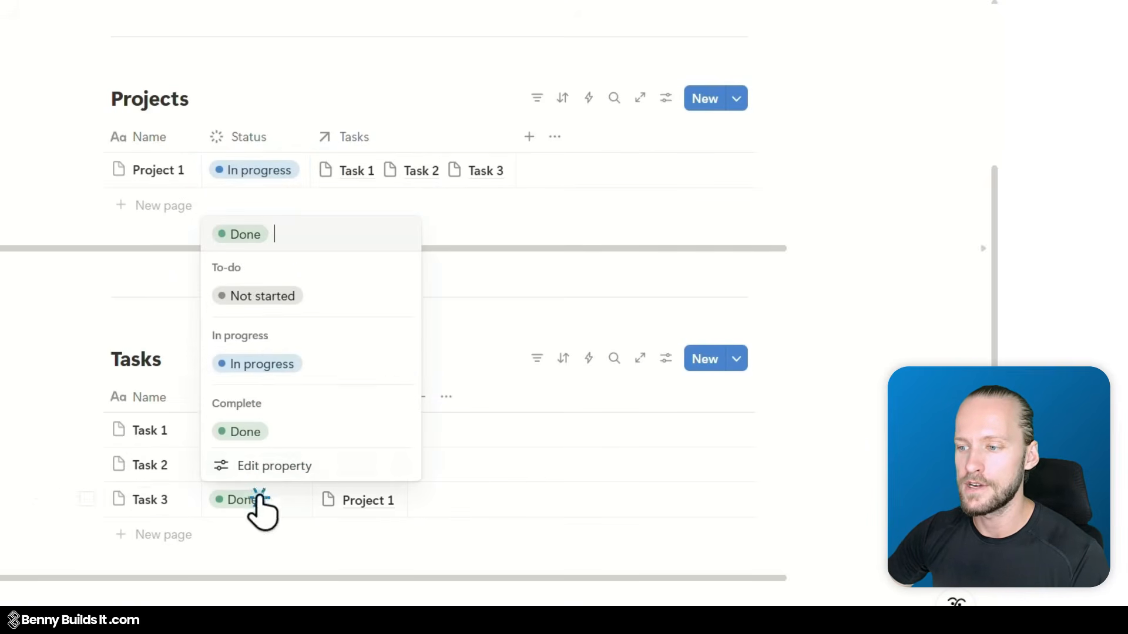
pyautogui.click(271, 298)
pyautogui.click(252, 178)
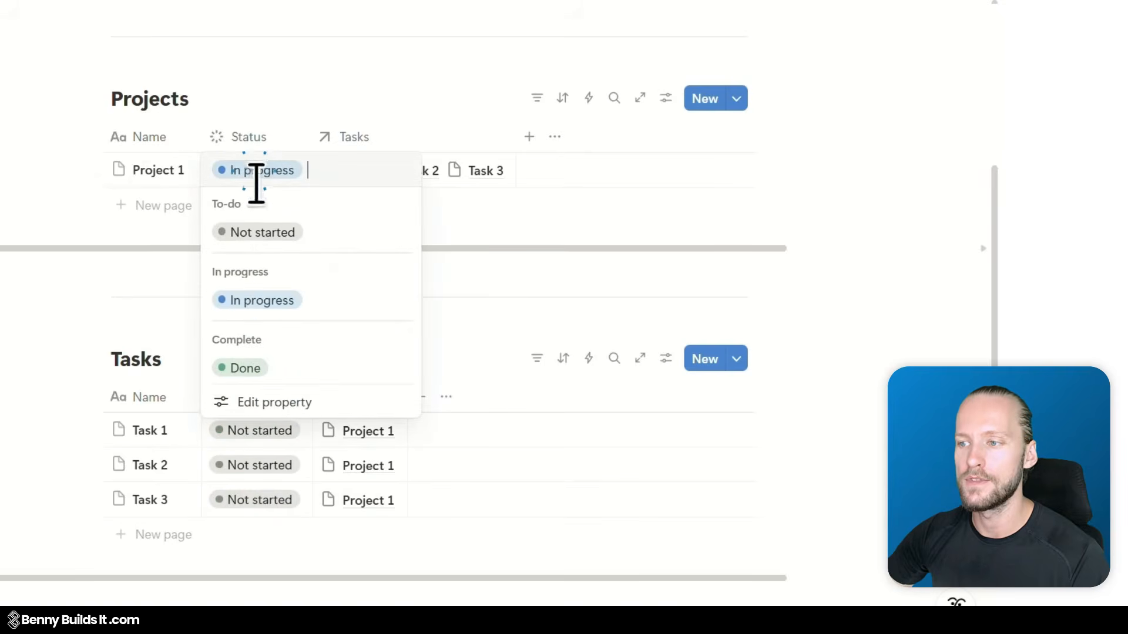
pyautogui.click(363, 235)
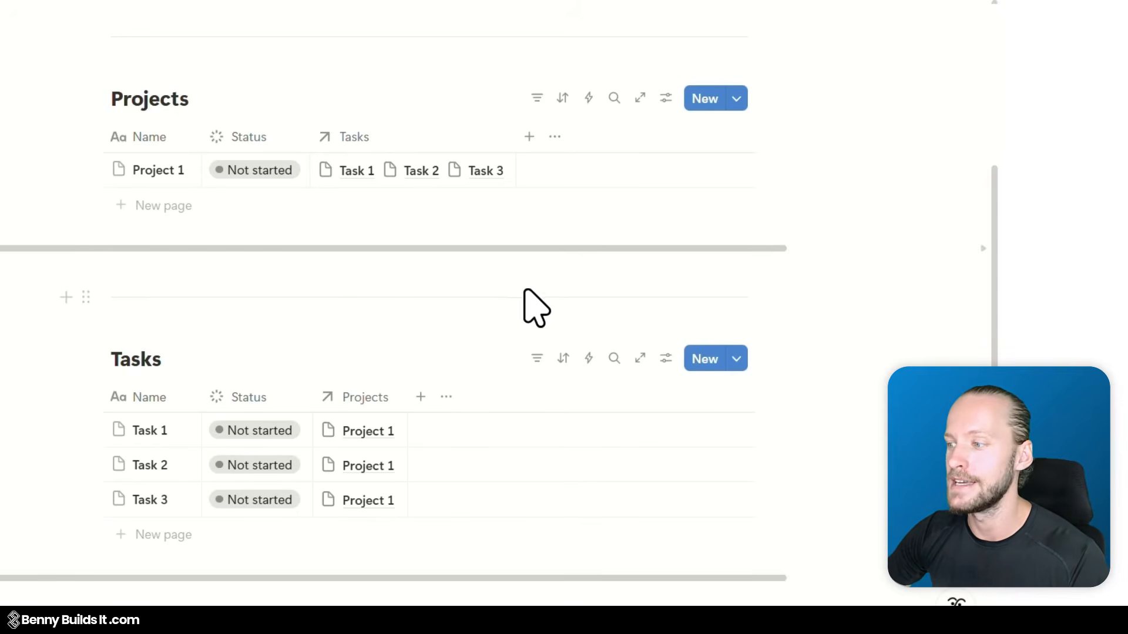
# Create an automation for the entire Tasks database and name it Project Status Update.
pyautogui.click(590, 359)
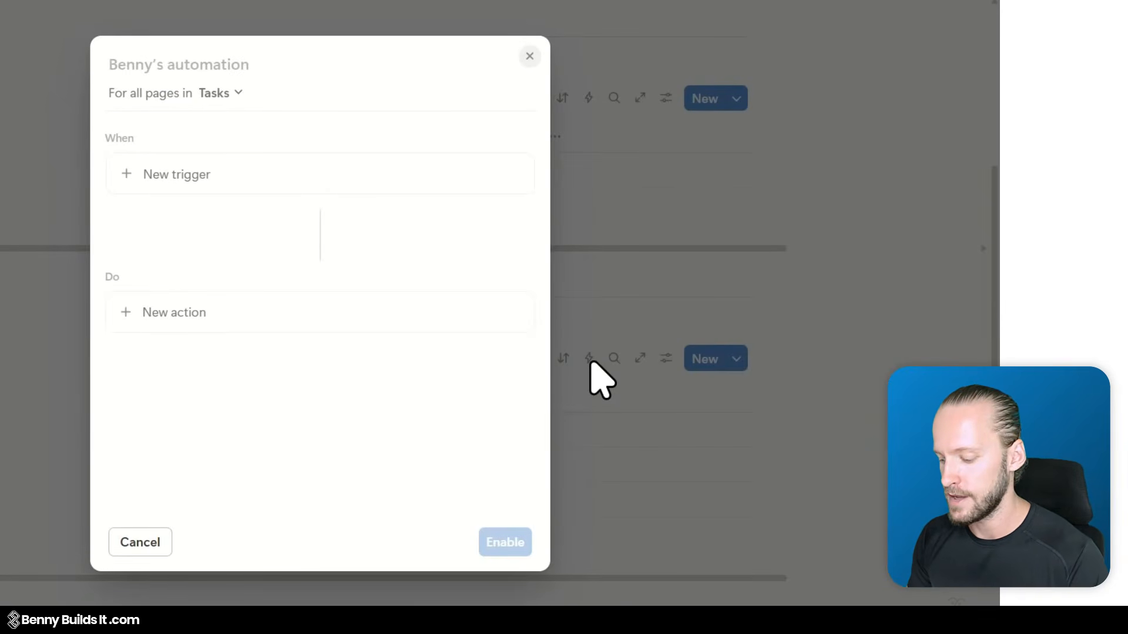
pyautogui.write('Project')
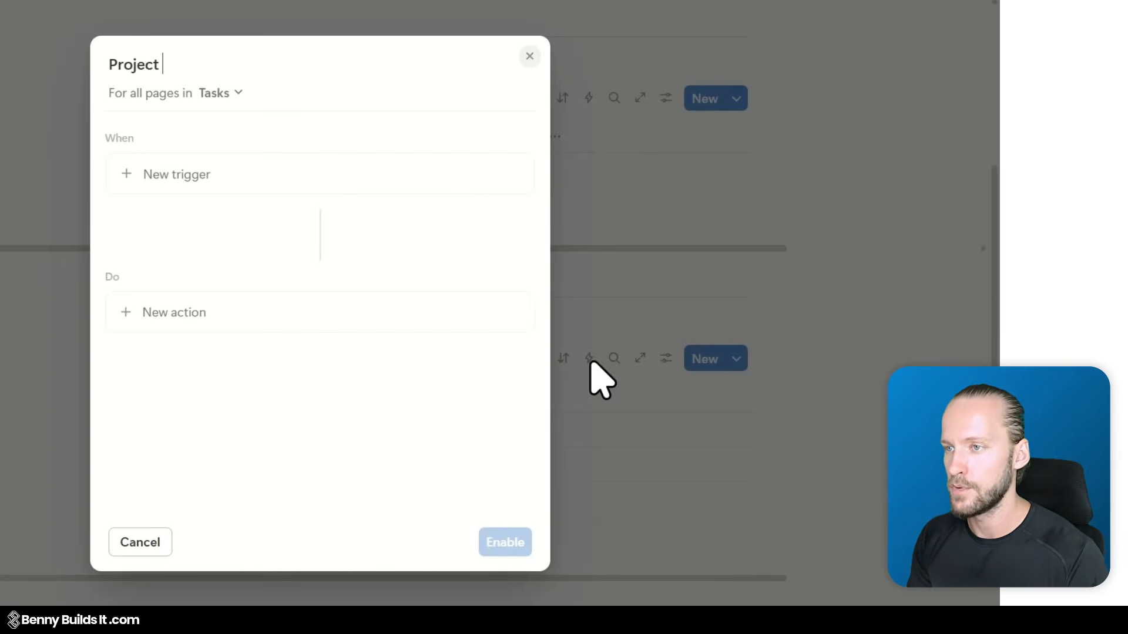
pyautogui.write(' Status Upd')
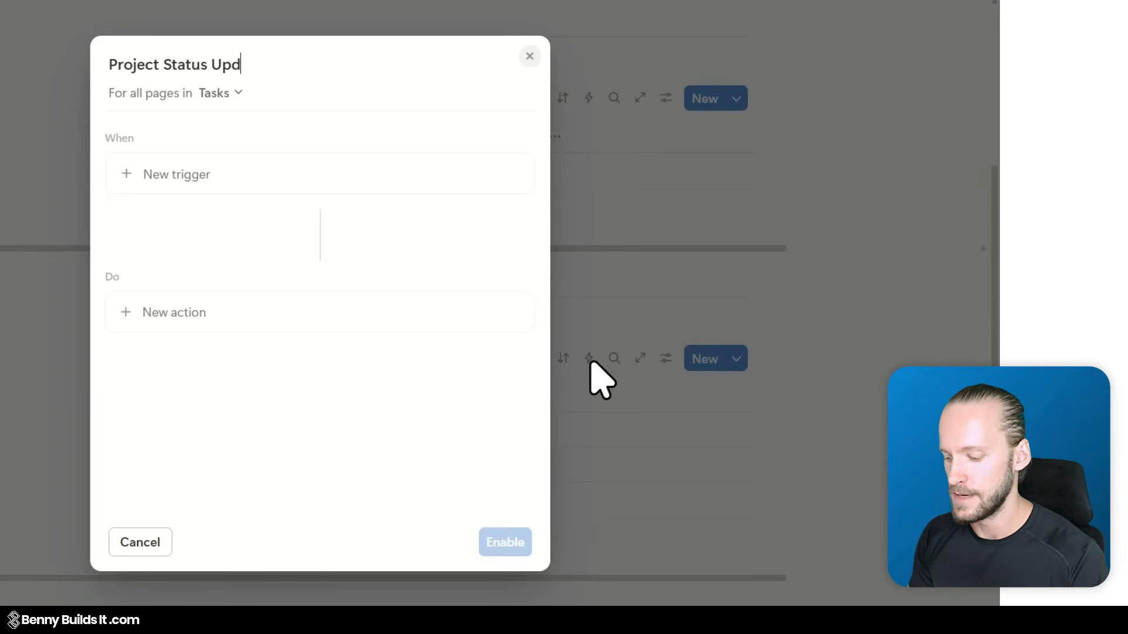
pyautogui.write('ate')
pyautogui.click(238, 89)
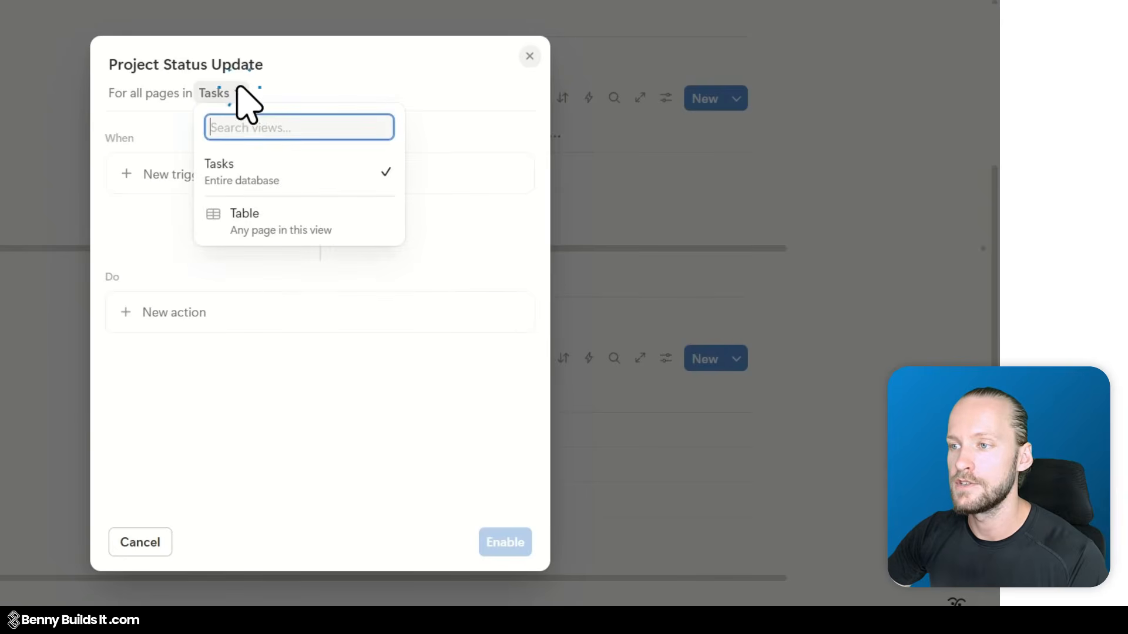
pyautogui.click(234, 175)
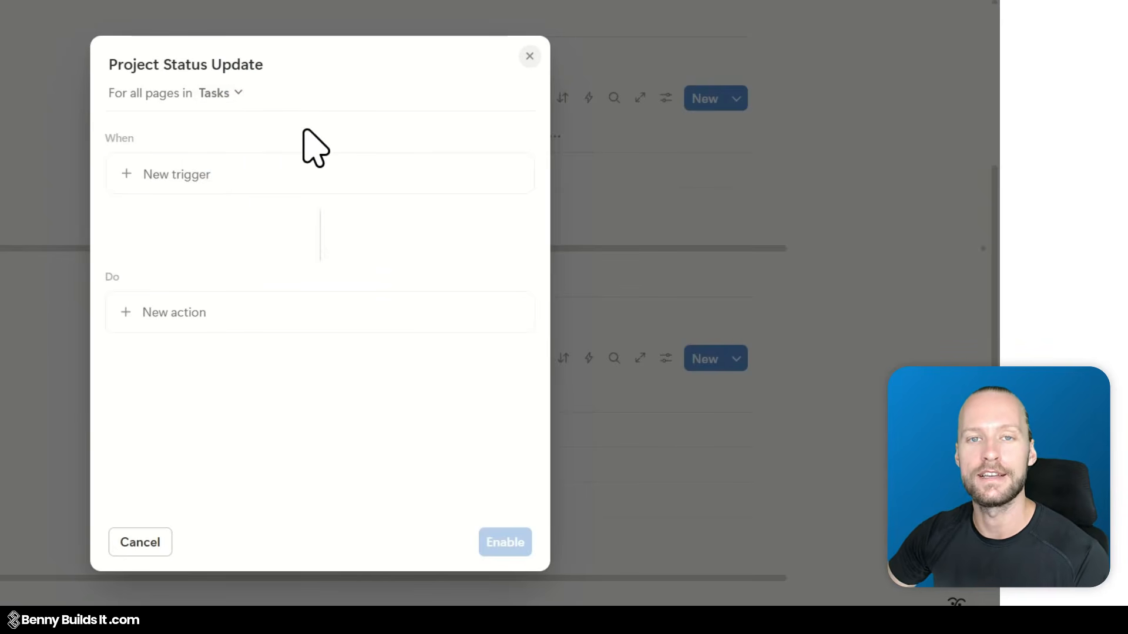
# Add a trigger that fires when a task's Status is set to any option.
pyautogui.click(312, 173)
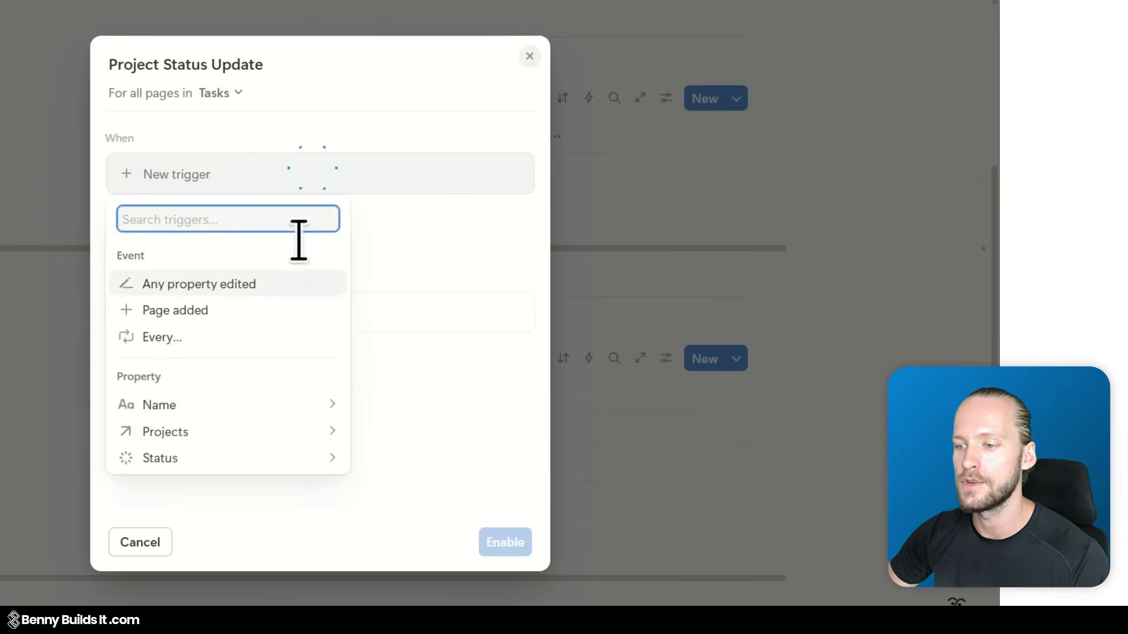
pyautogui.click(253, 460)
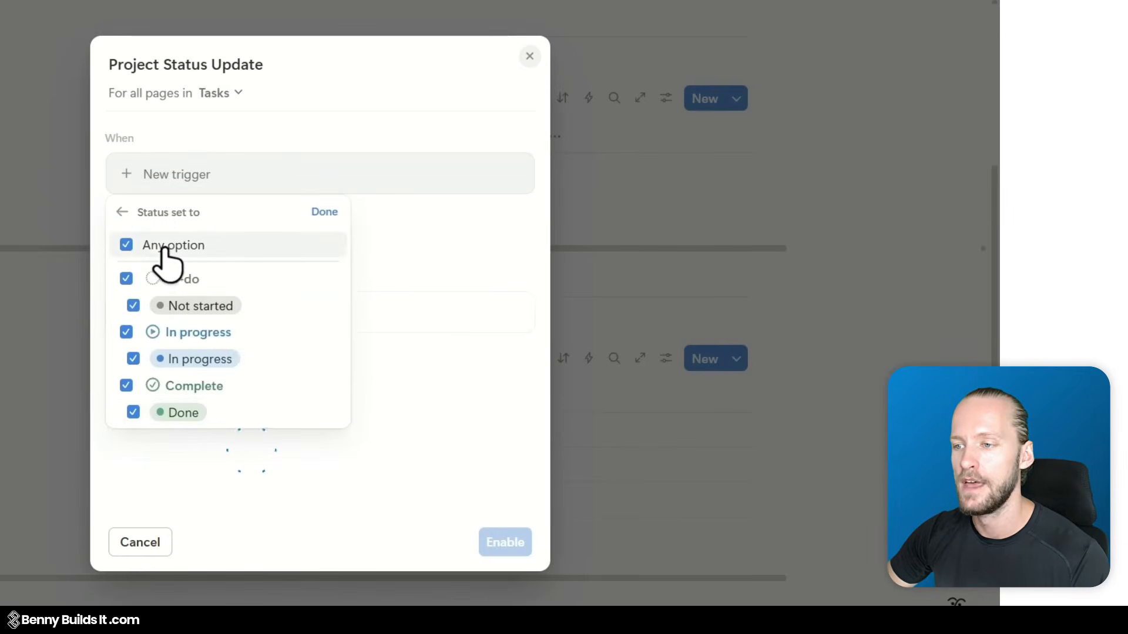
pyautogui.click(324, 213)
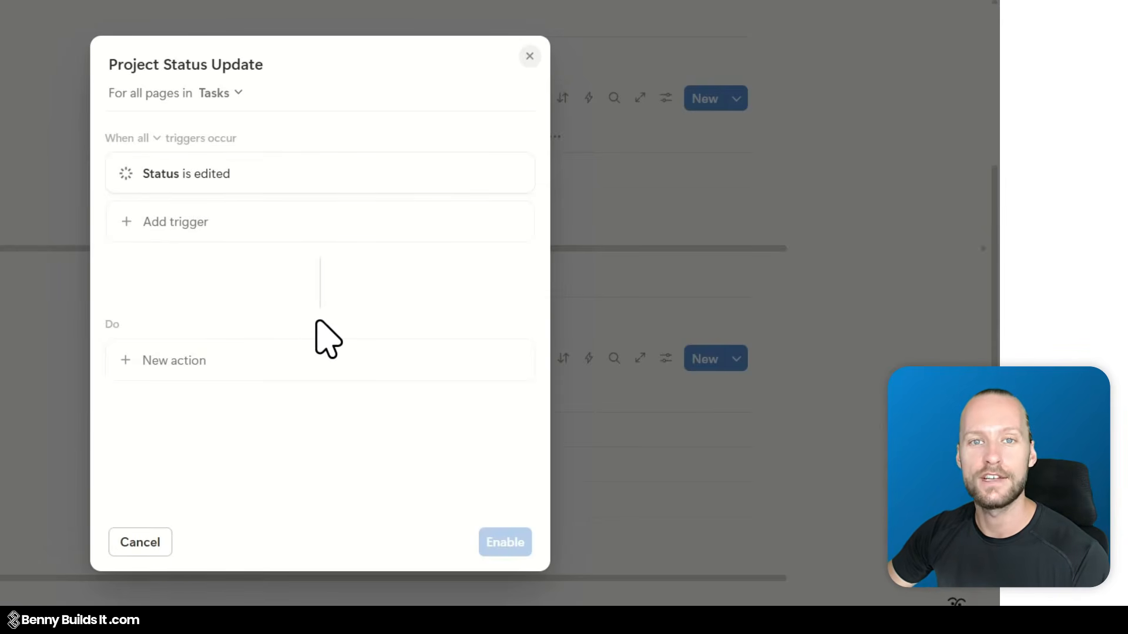
# Add a Define variables action to the automation and name its first variable Project.
pyautogui.click(301, 359)
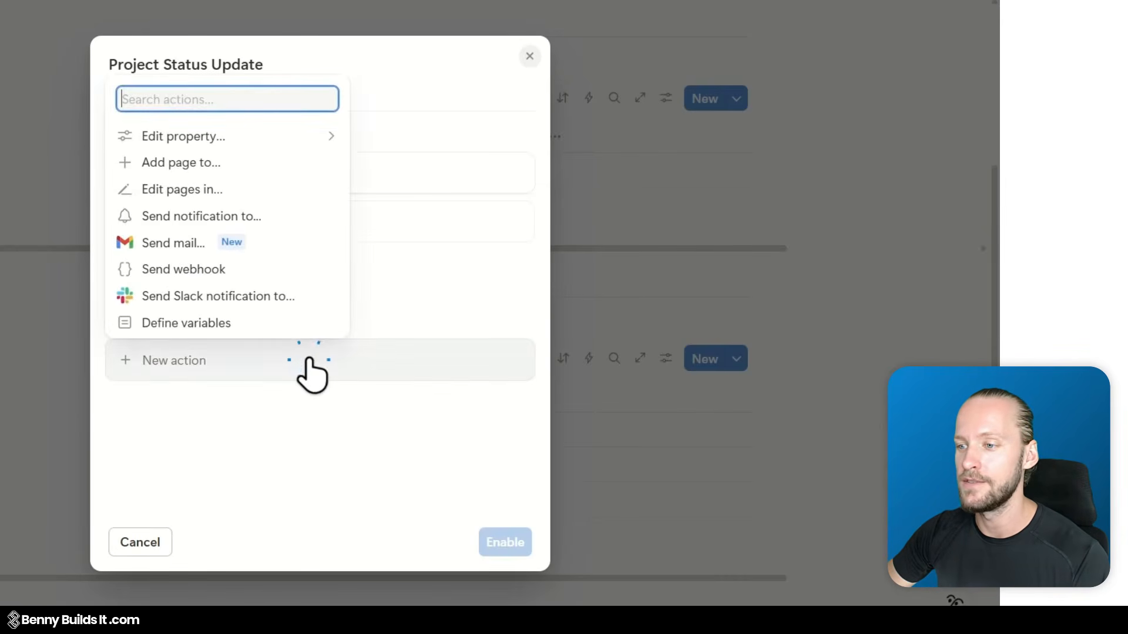
pyautogui.click(280, 324)
pyautogui.click(200, 364)
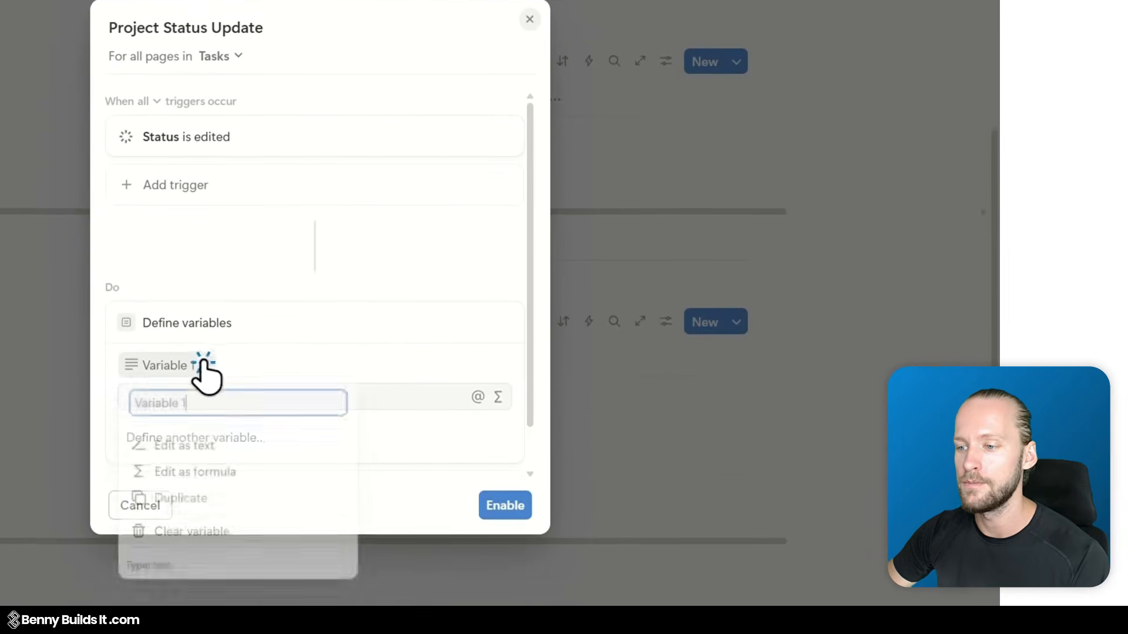
pyautogui.hotkey('ctrl', 'a')
pyautogui.write('Project')
pyautogui.press('Return')
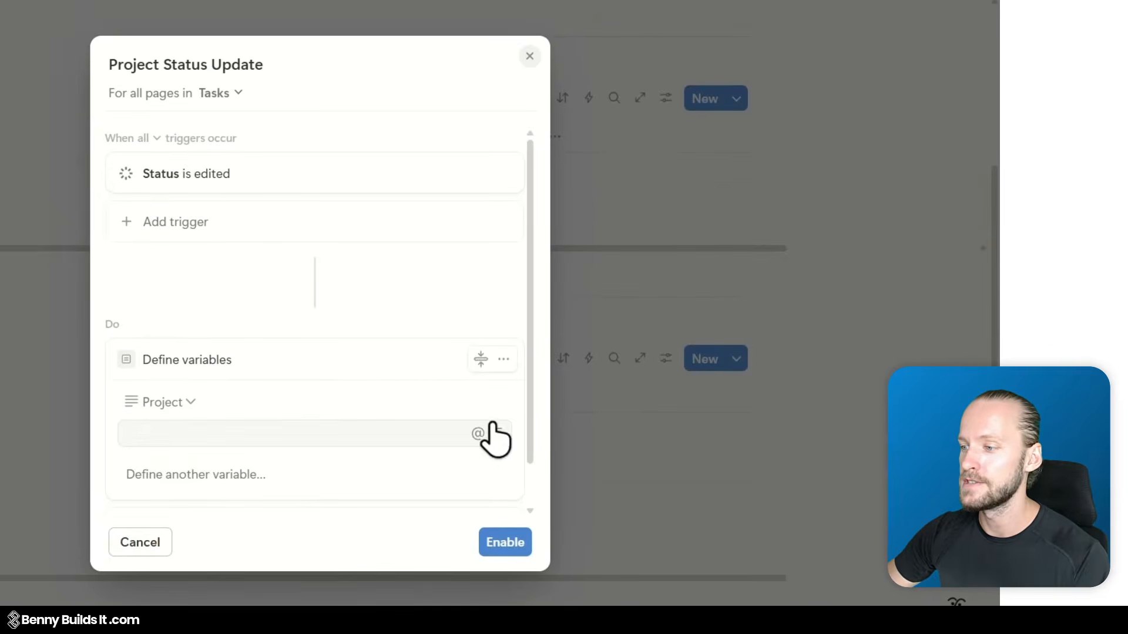
# Define the Project variable with the formula Trigger page.Projects.first() and save it.
pyautogui.click(498, 433)
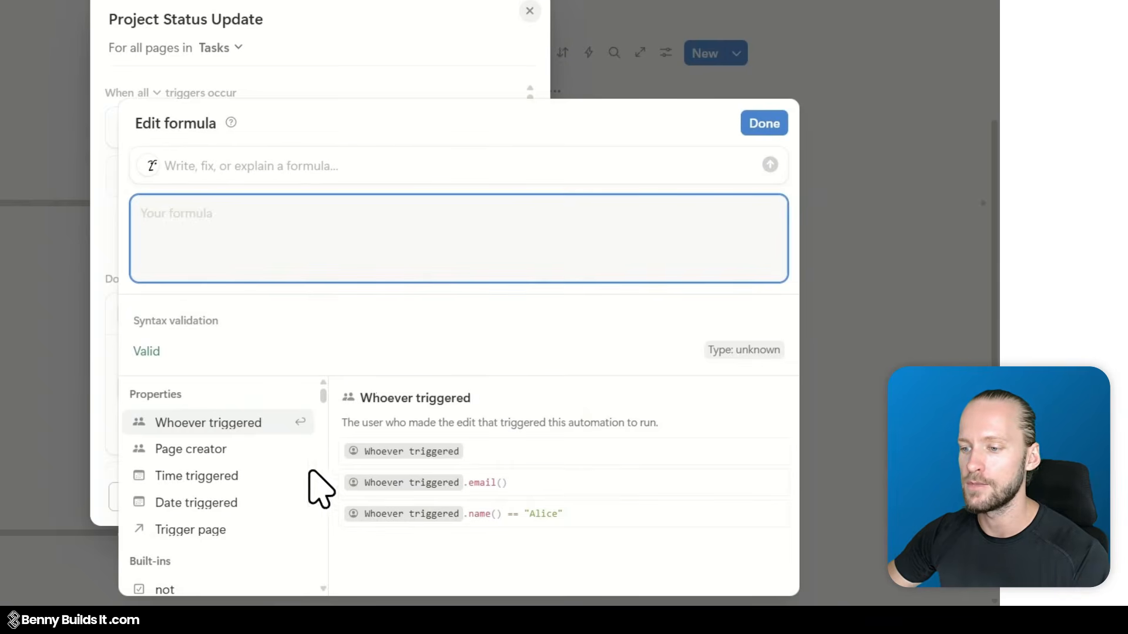
pyautogui.click(237, 532)
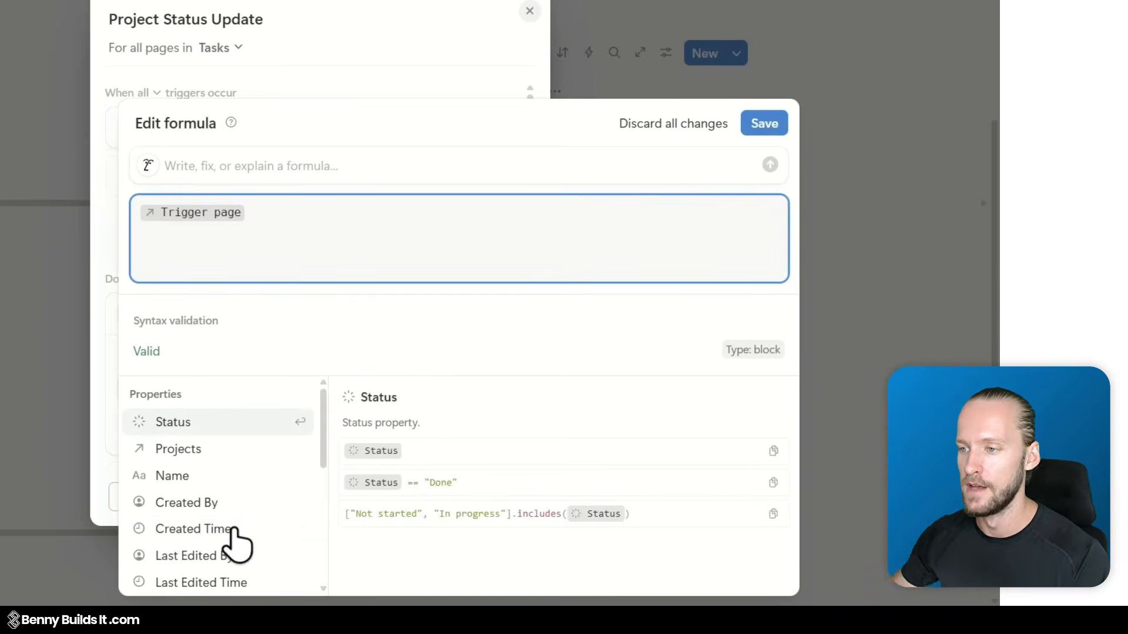
pyautogui.write('.')
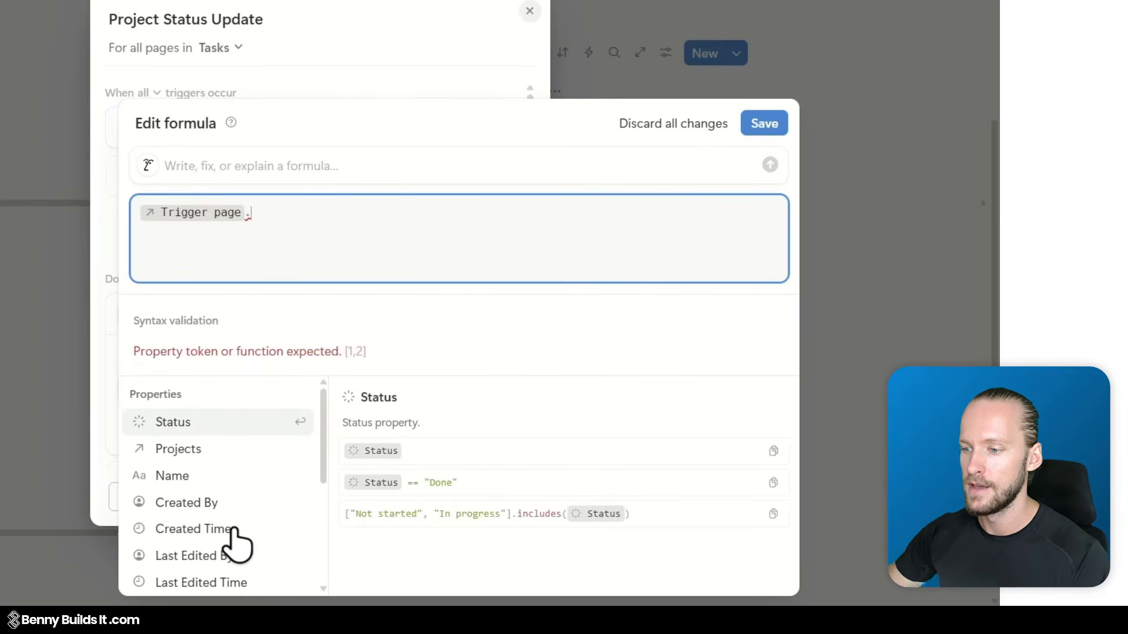
pyautogui.click(234, 452)
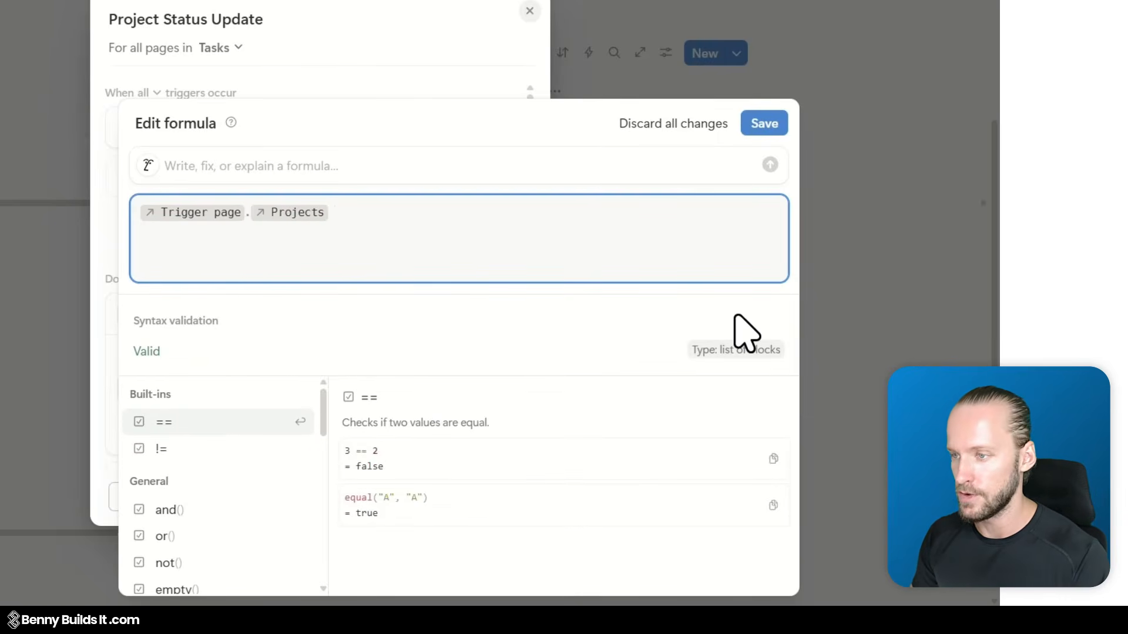
pyautogui.write('.')
pyautogui.write('first()')
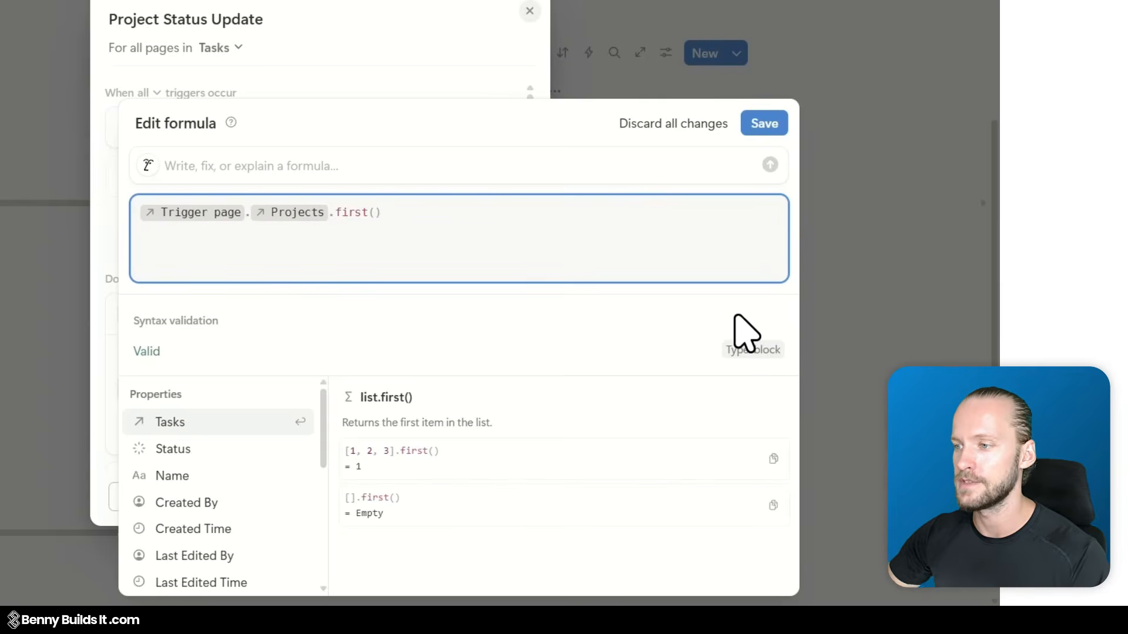
pyautogui.click(737, 318)
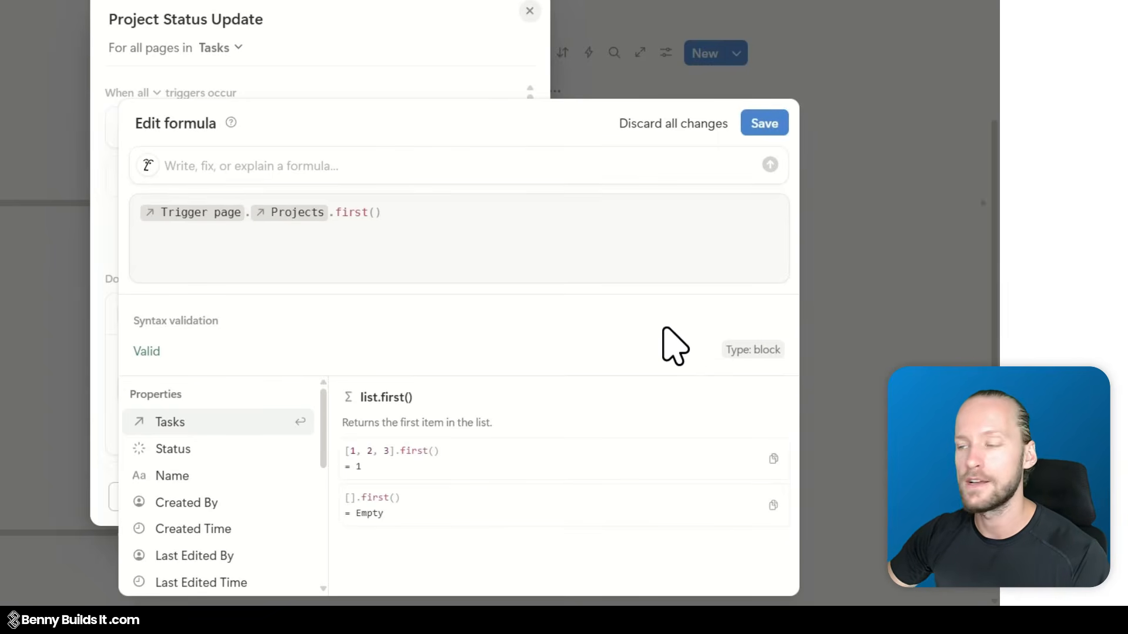
pyautogui.click(764, 126)
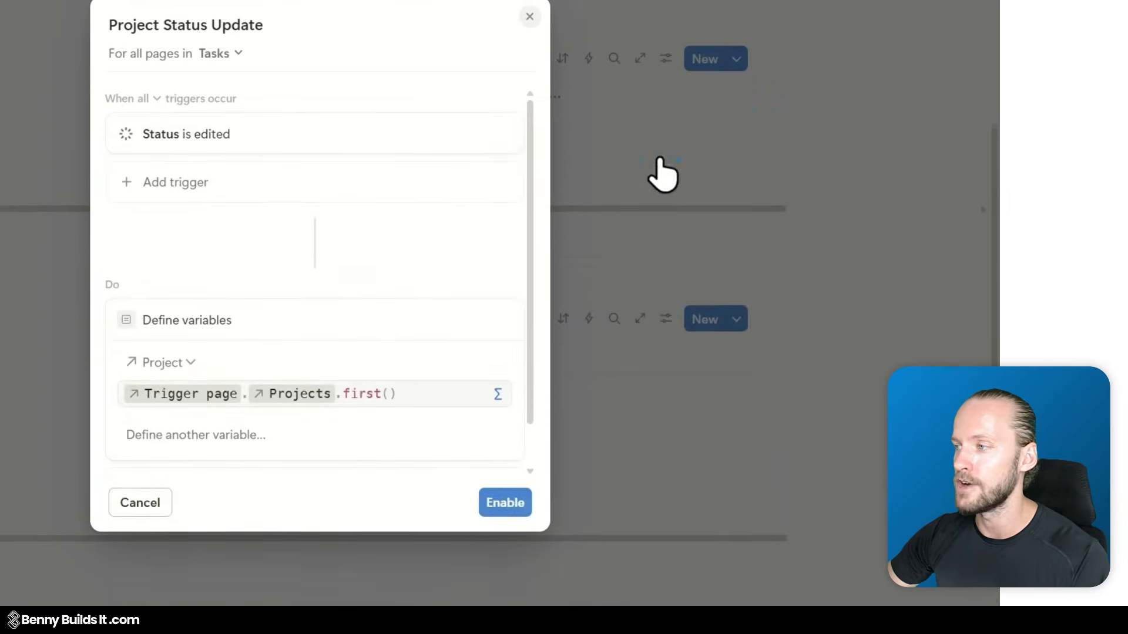
# Add an Edit pages in action to the automation and target the Project variable.
pyautogui.scroll(-1, 346, 285)
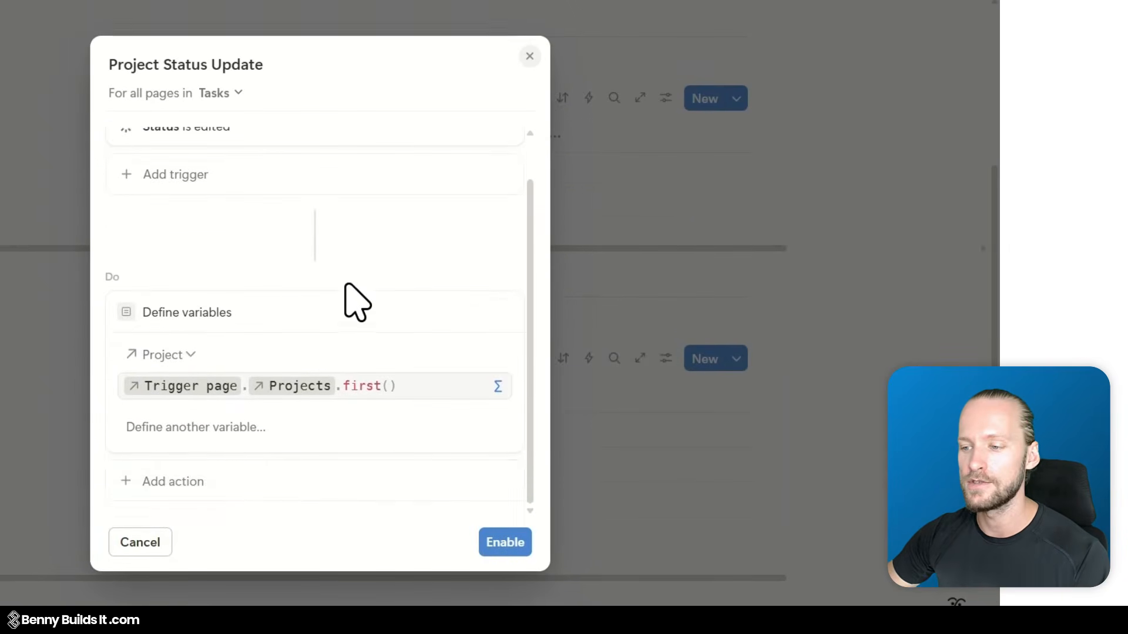
pyautogui.click(273, 468)
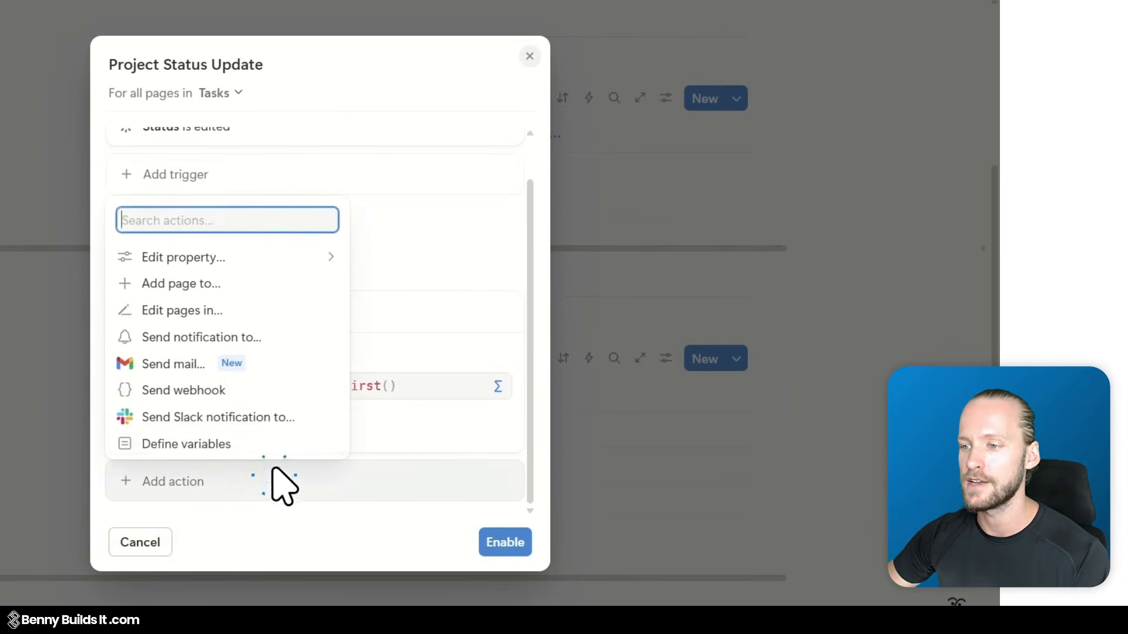
pyautogui.click(290, 324)
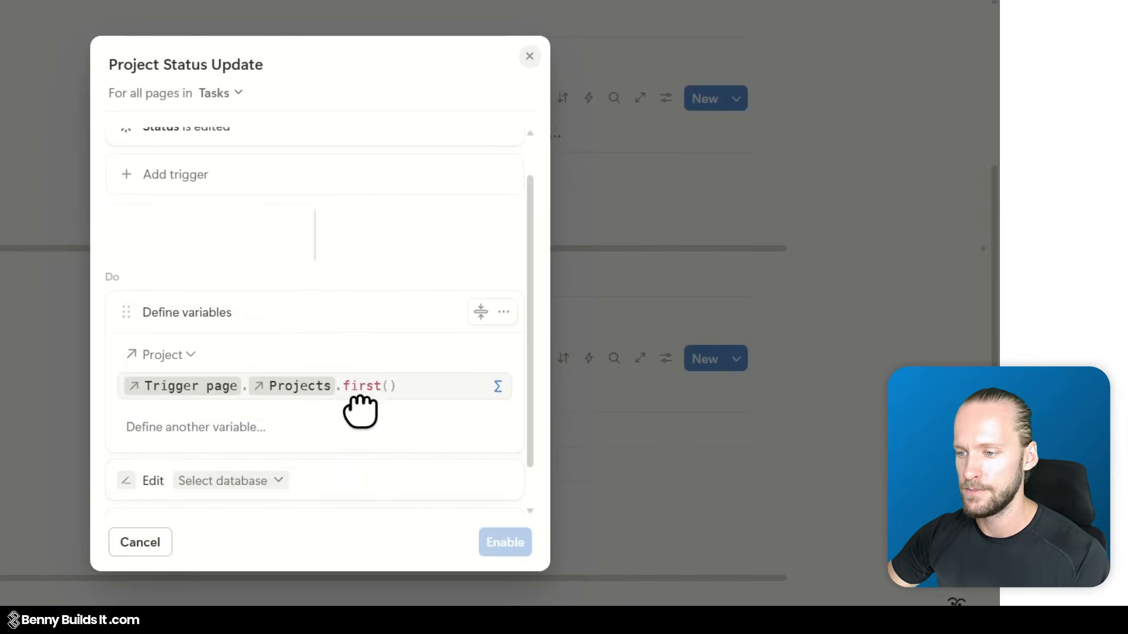
pyautogui.scroll(-1, 357, 449)
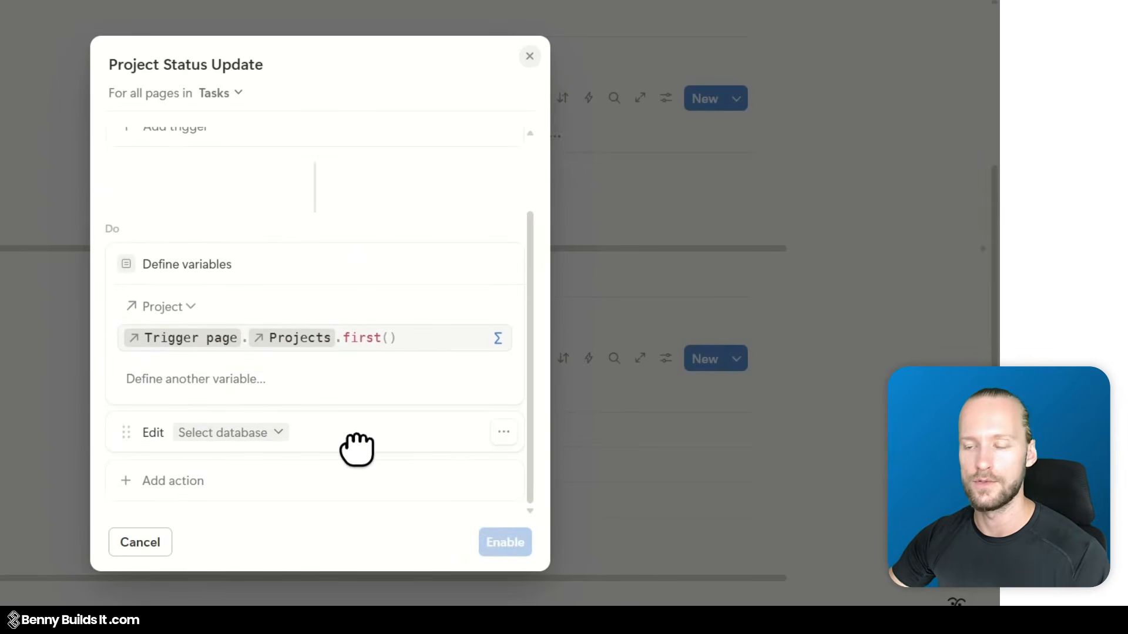
pyautogui.click(278, 432)
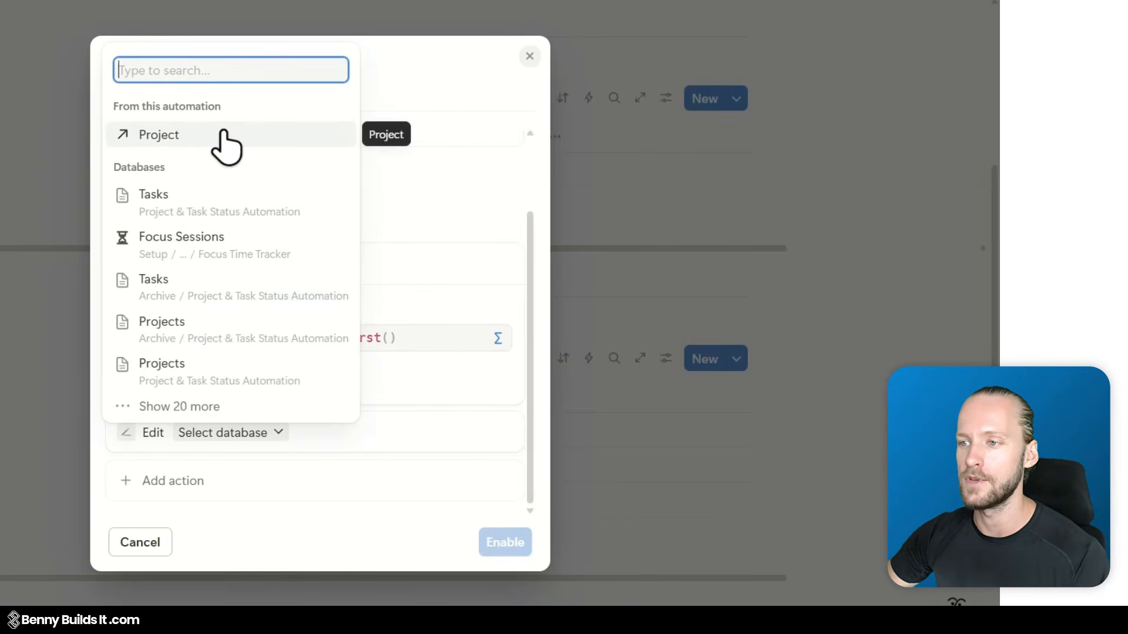
pyautogui.click(224, 144)
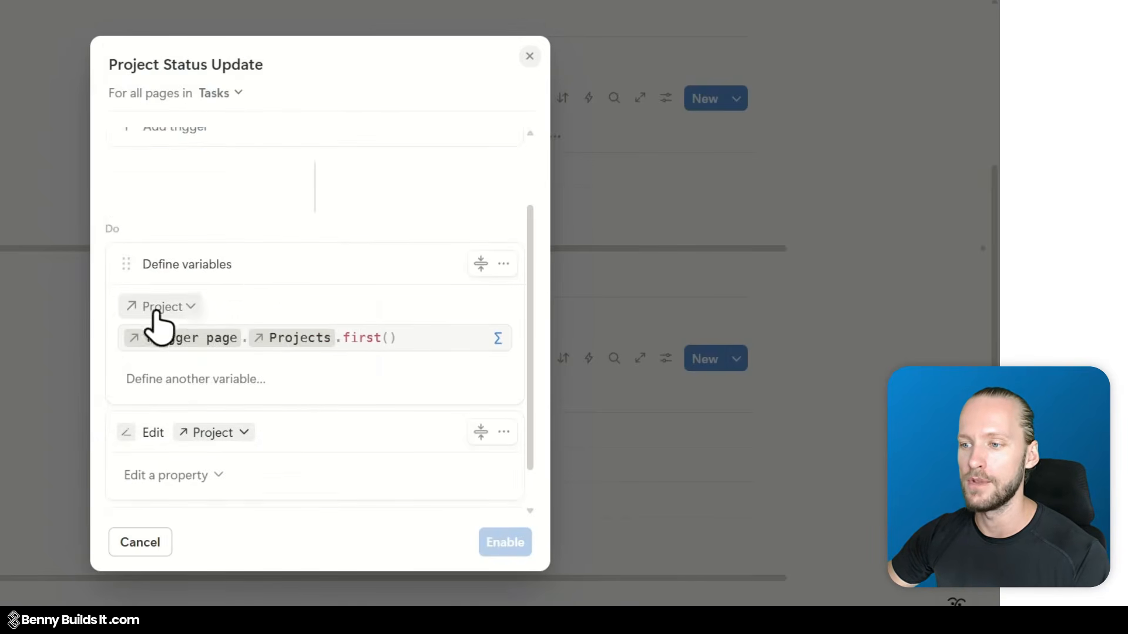
# Make the edit action change the project's Status property and open a custom formula for its value.
pyautogui.scroll(-2, 364, 305)
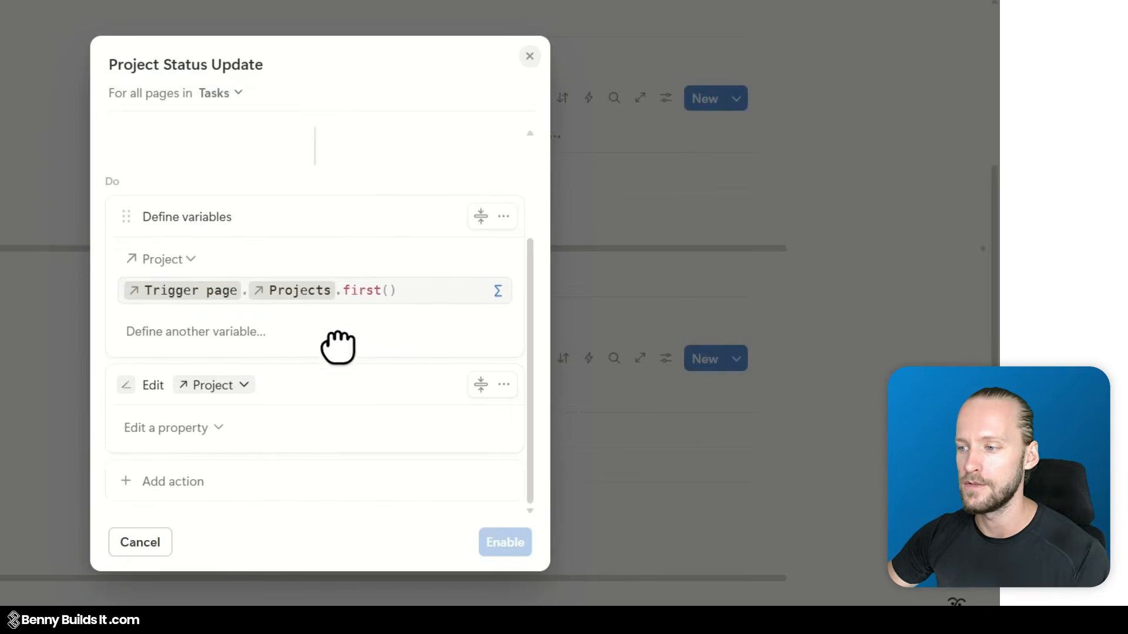
pyautogui.click(213, 432)
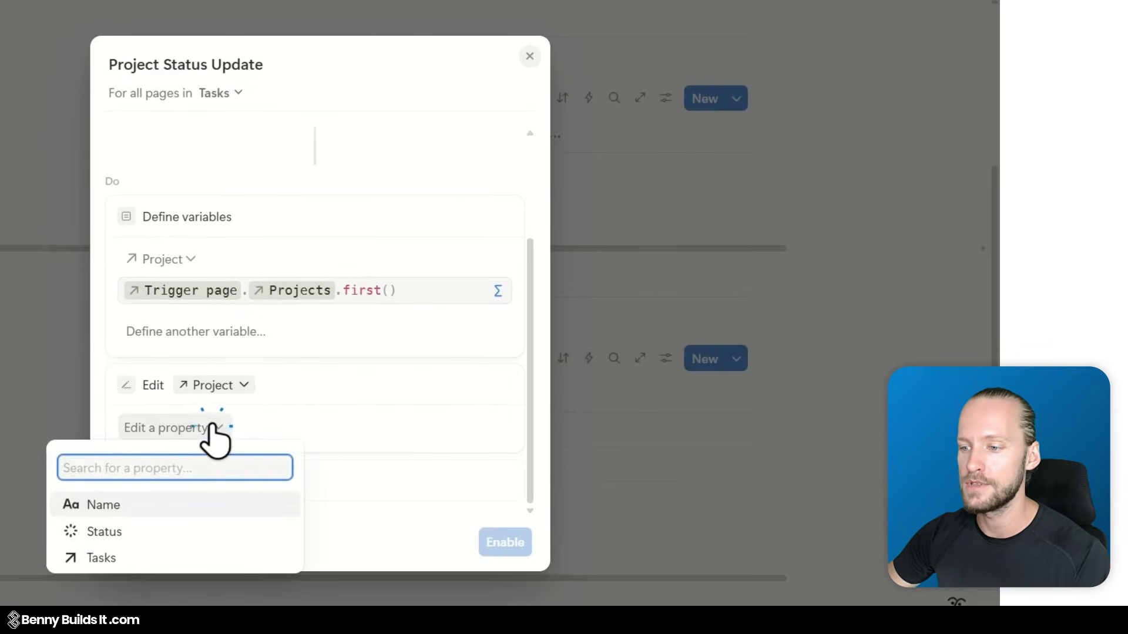
pyautogui.click(166, 533)
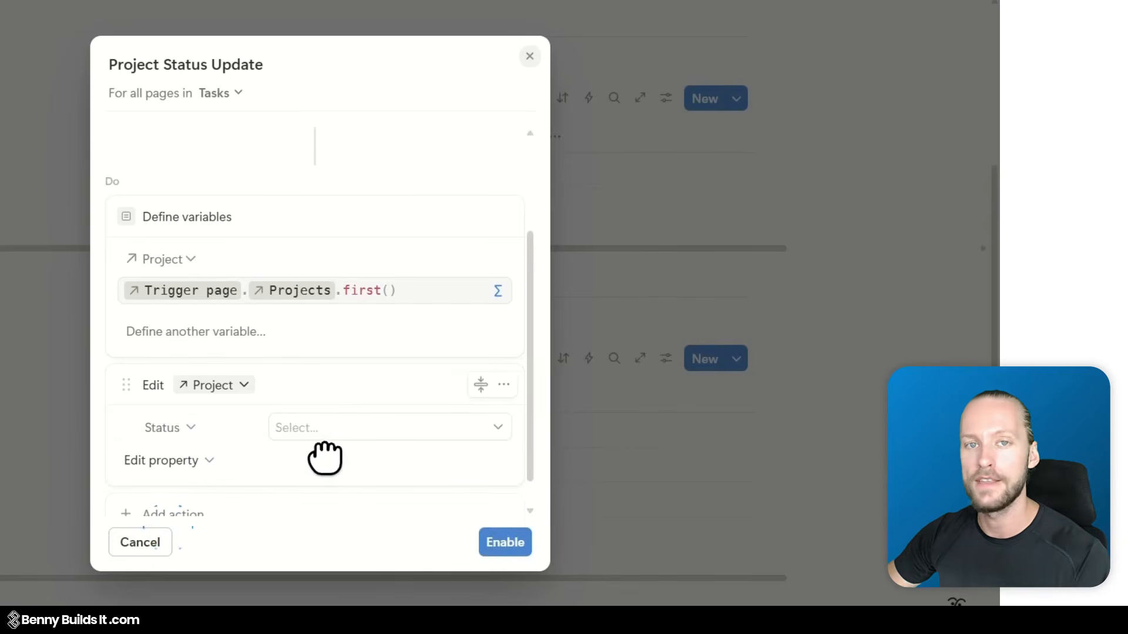
pyautogui.click(502, 432)
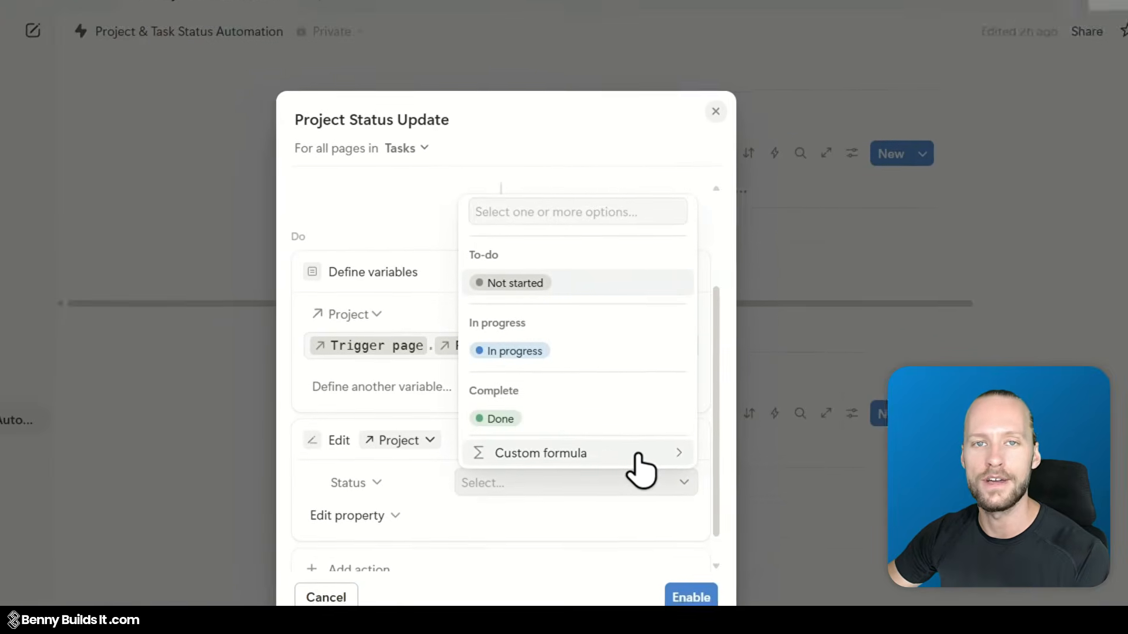
pyautogui.click(452, 399)
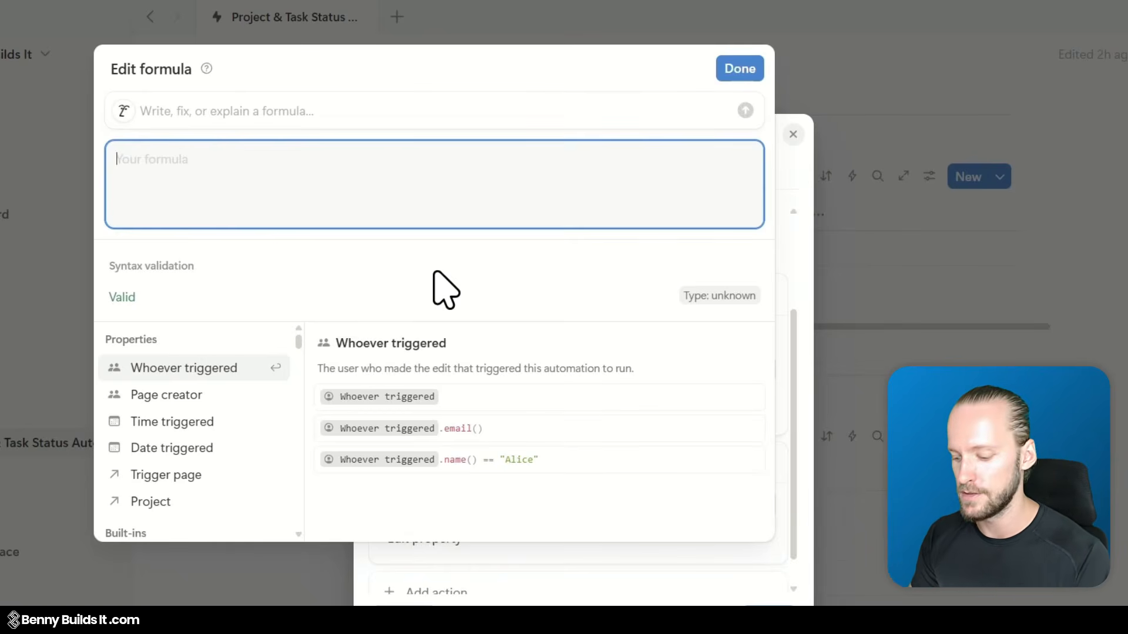
# Start the Status formula with an ifs() function spread over several lines, leaving blank lines between its parentheses.
pyautogui.write('ifs')
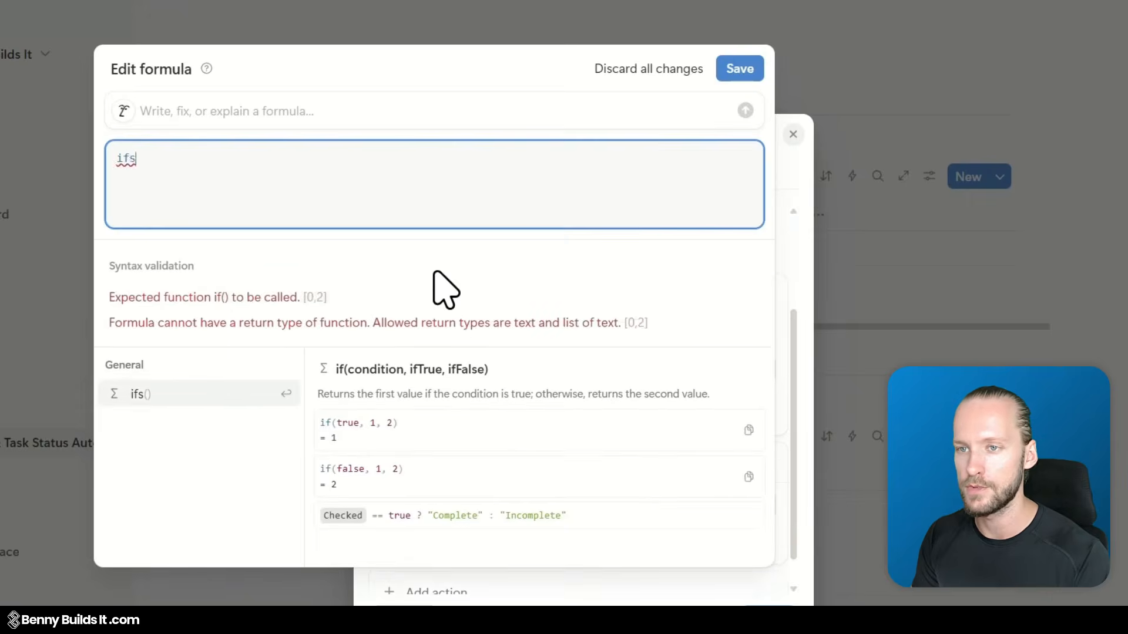
pyautogui.write('()')
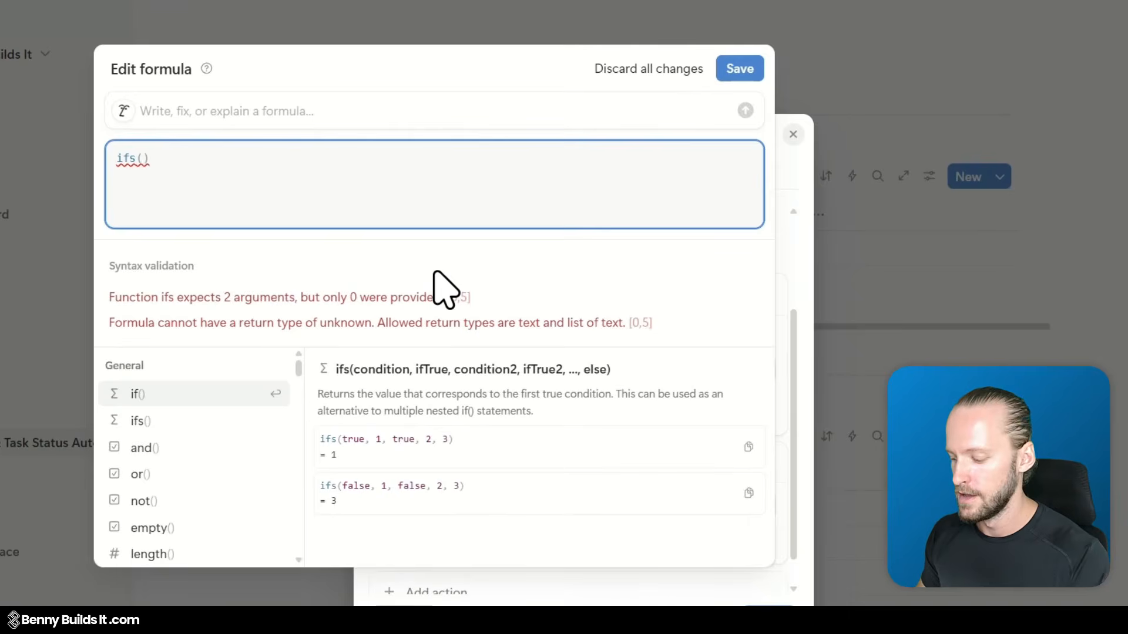
pyautogui.press('Left')
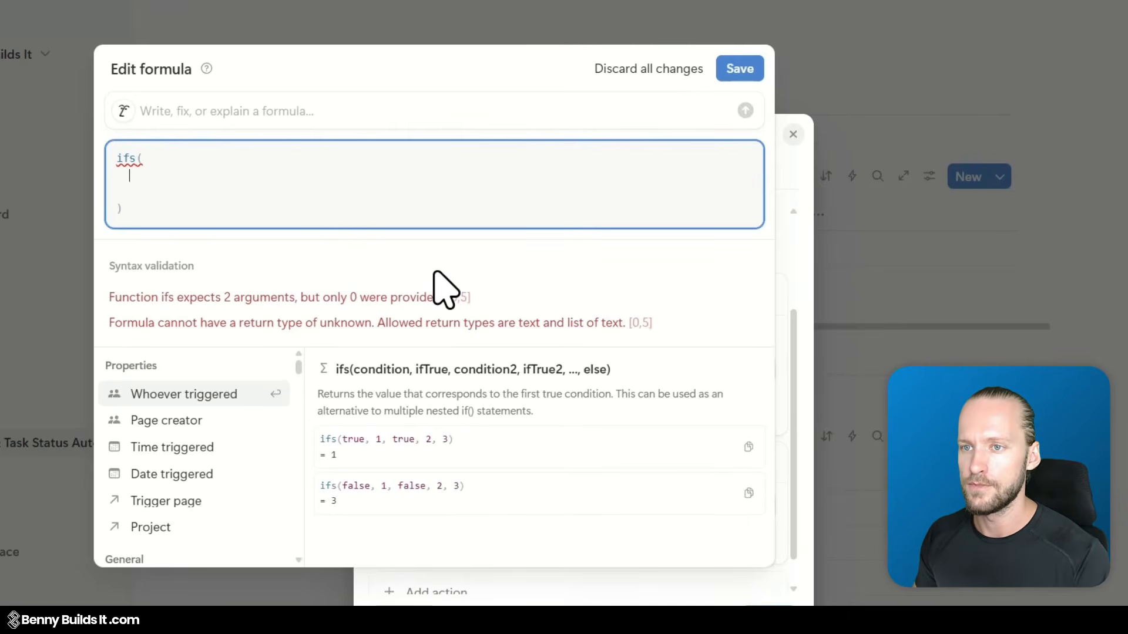
pyautogui.press('Return')
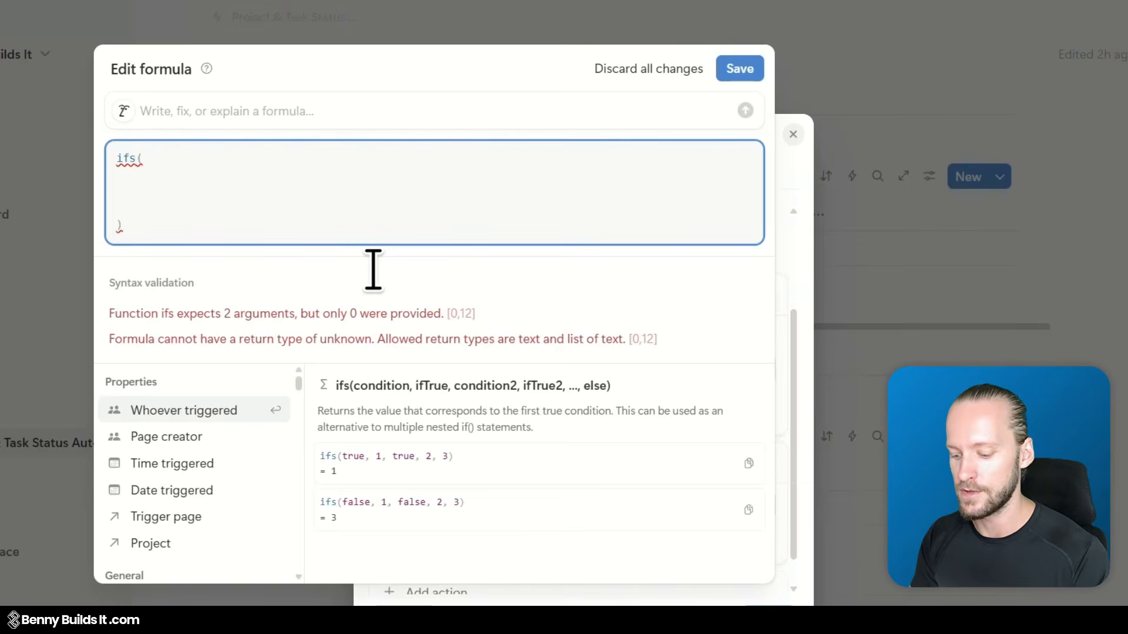
# Inside ifs(), begin an every() condition whose list is Project.Tasks.map(current.Status).
pyautogui.write('every(')
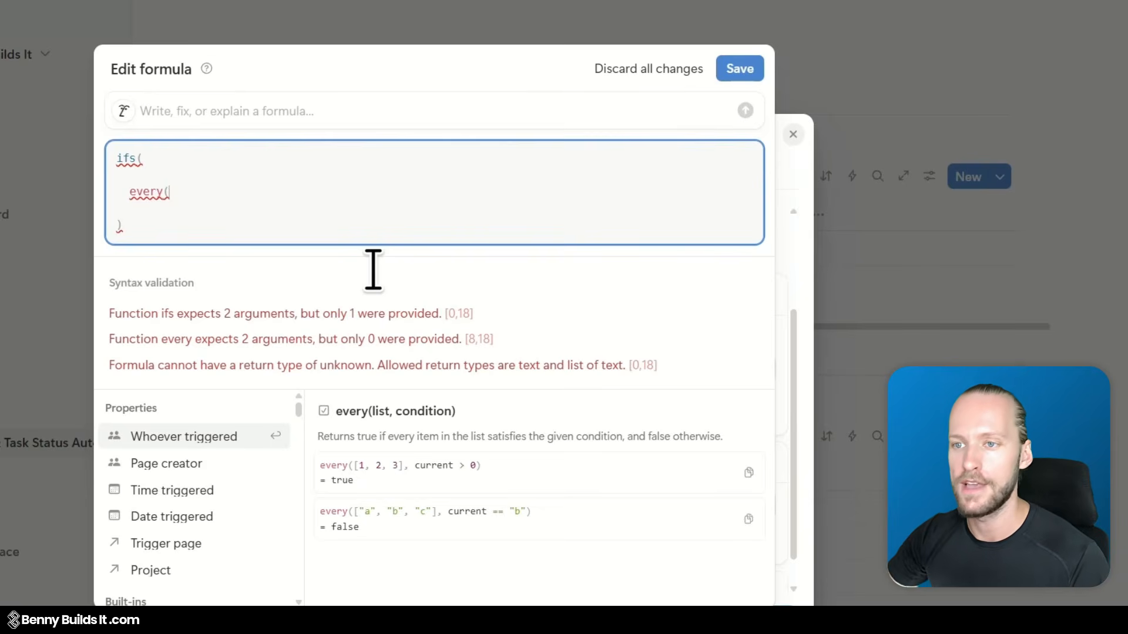
pyautogui.click(202, 568)
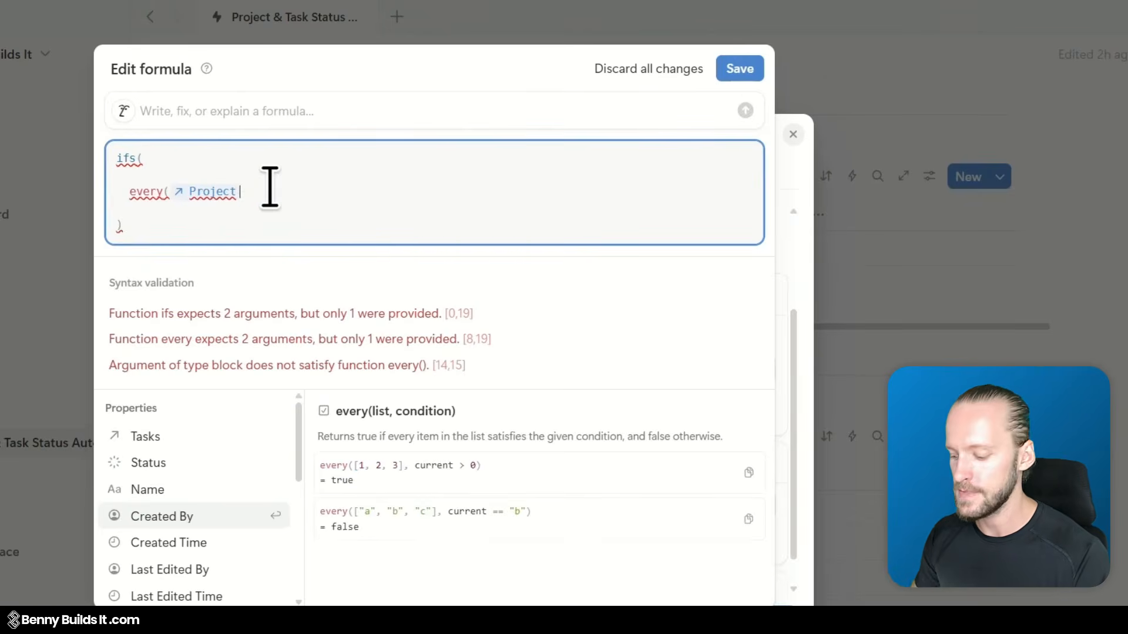
pyautogui.write(',')
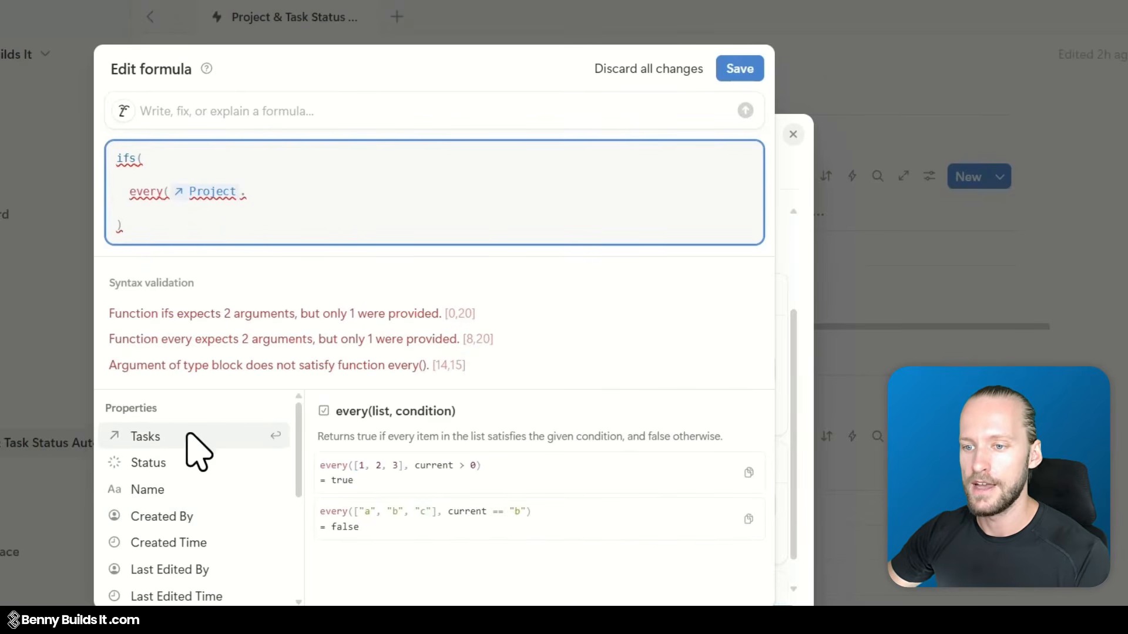
pyautogui.click(192, 437)
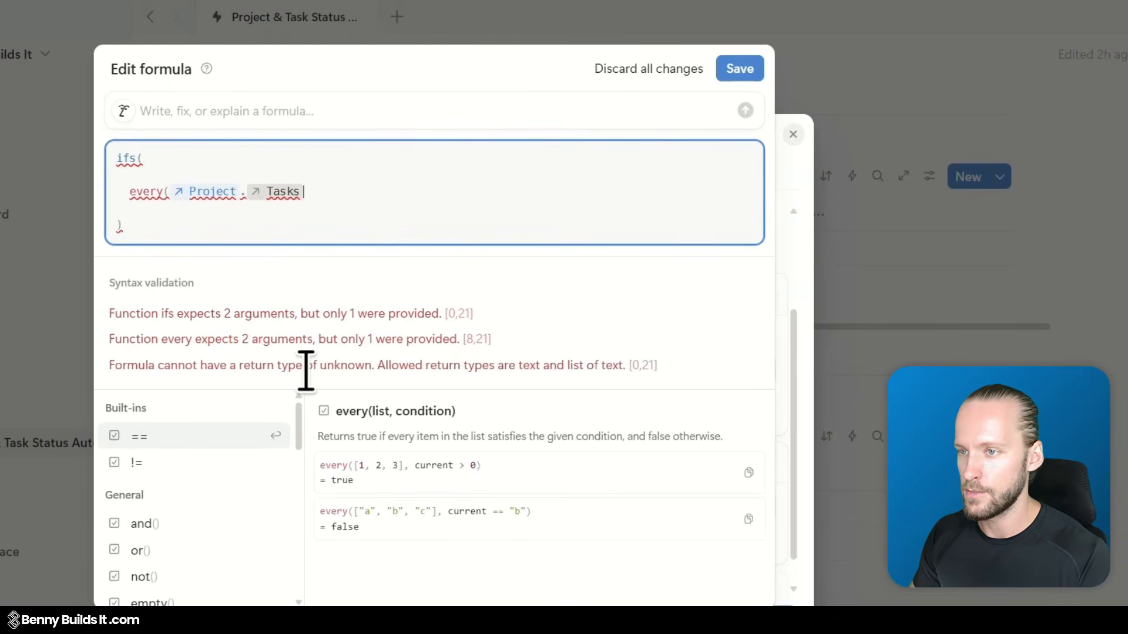
pyautogui.write('.ma')
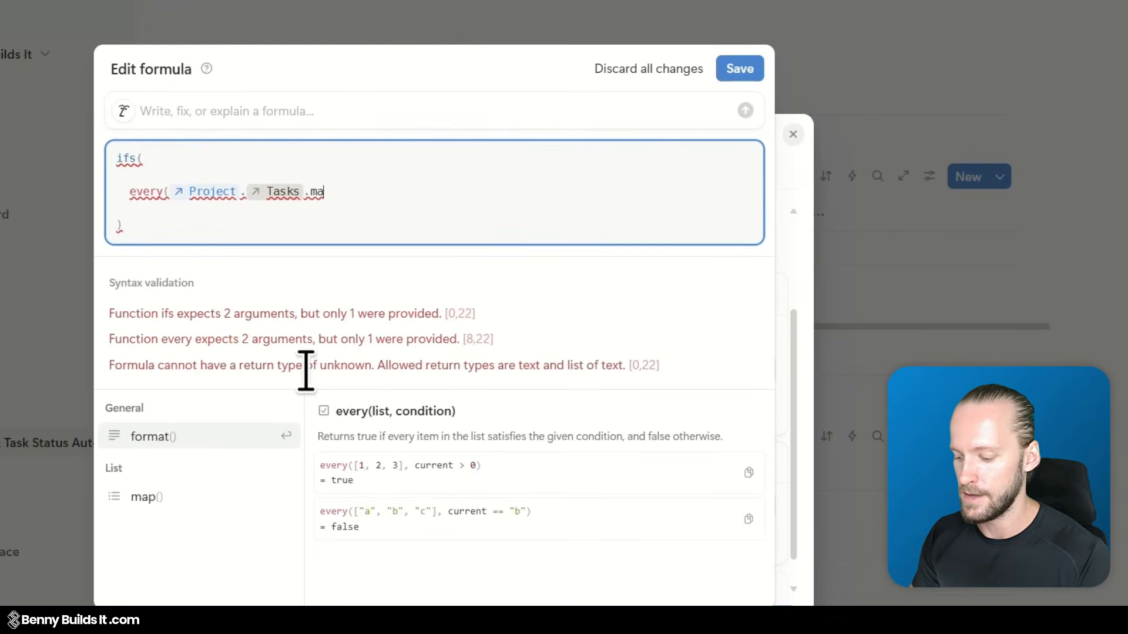
pyautogui.write('p(')
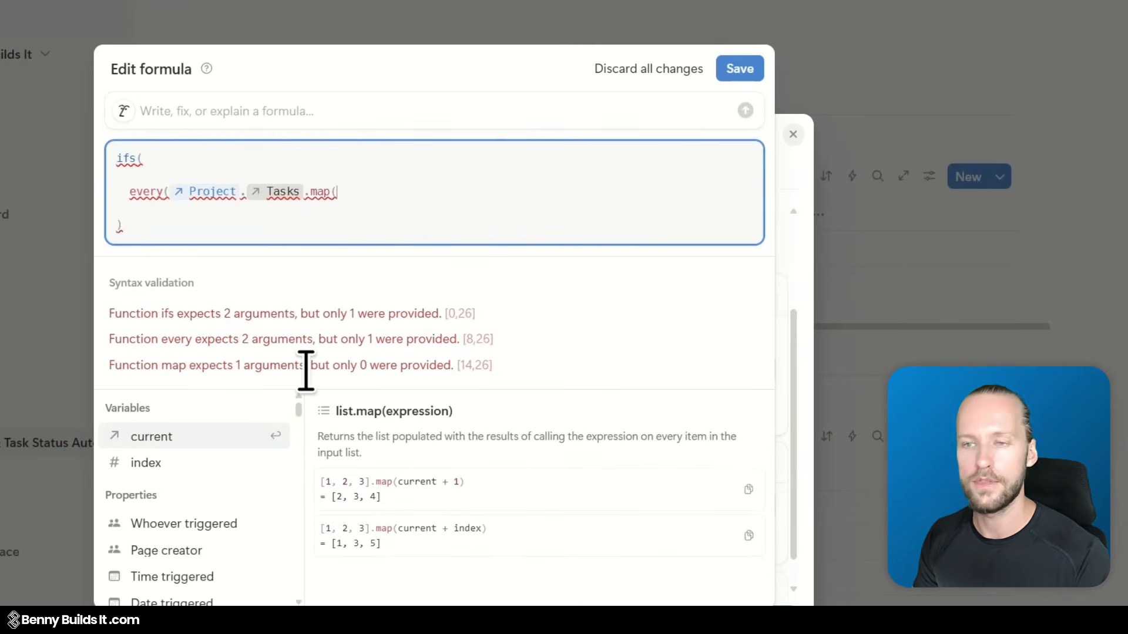
pyautogui.write('curren')
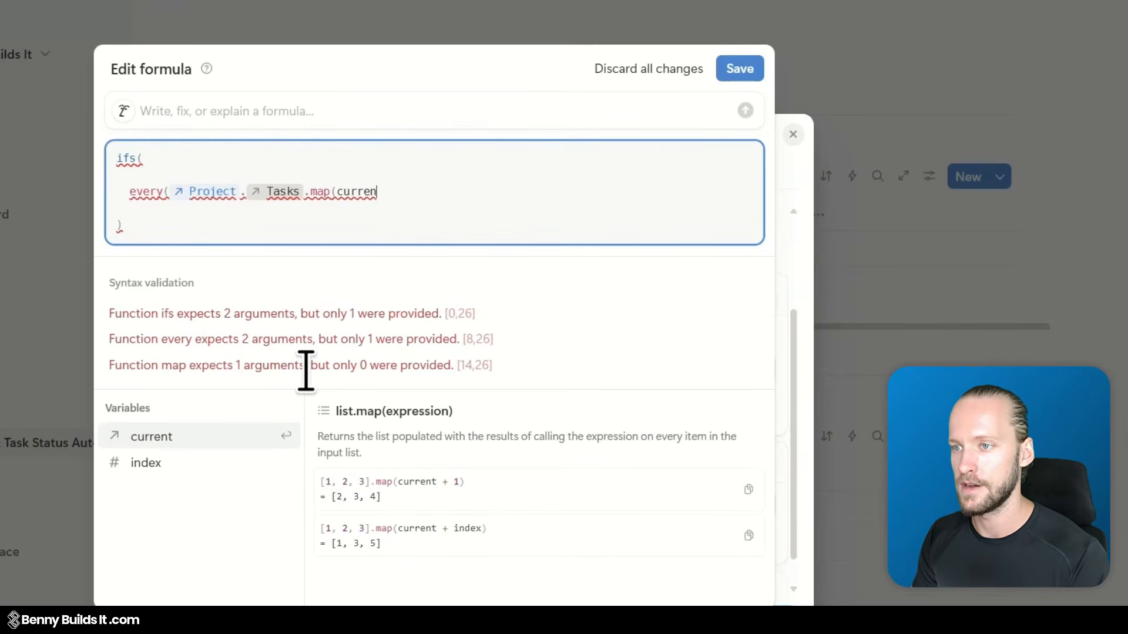
pyautogui.write('t.')
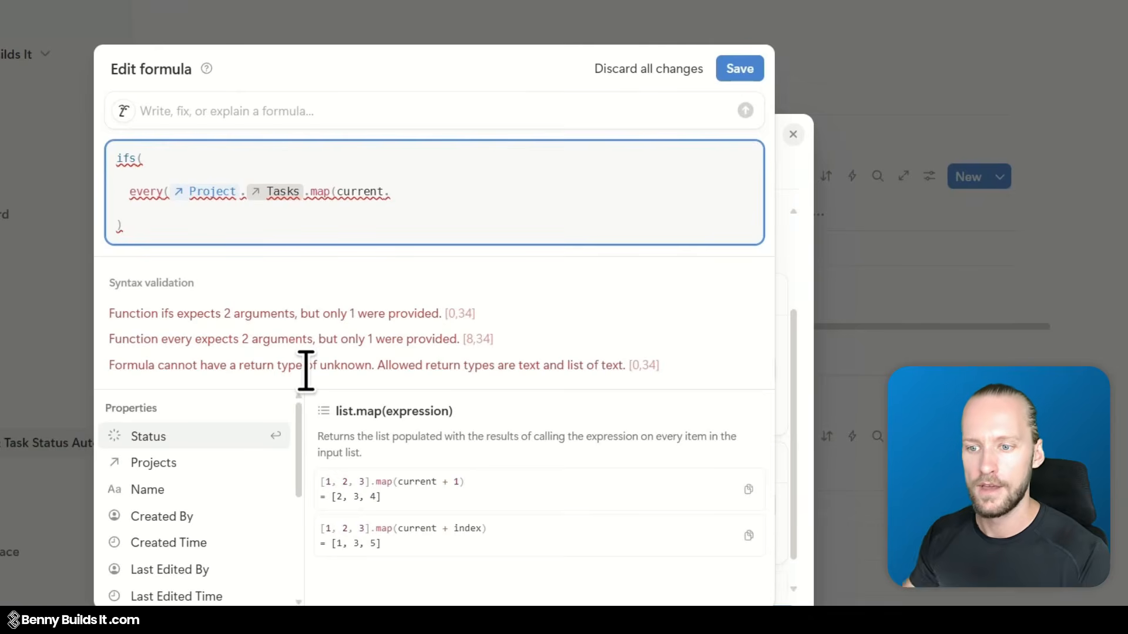
pyautogui.click(198, 435)
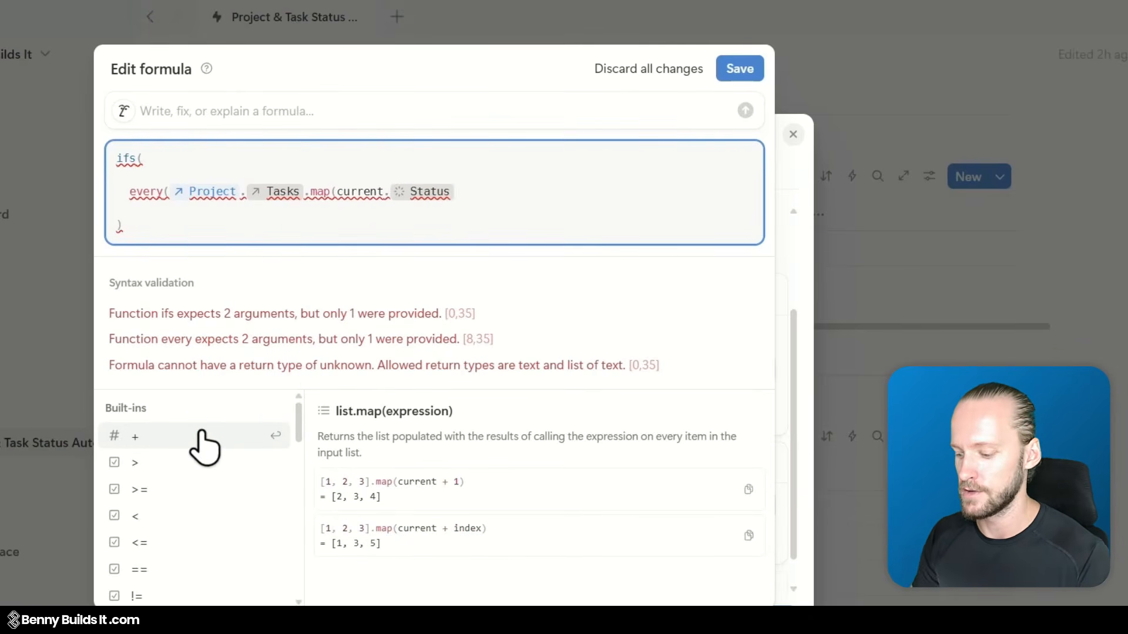
pyautogui.write(')')
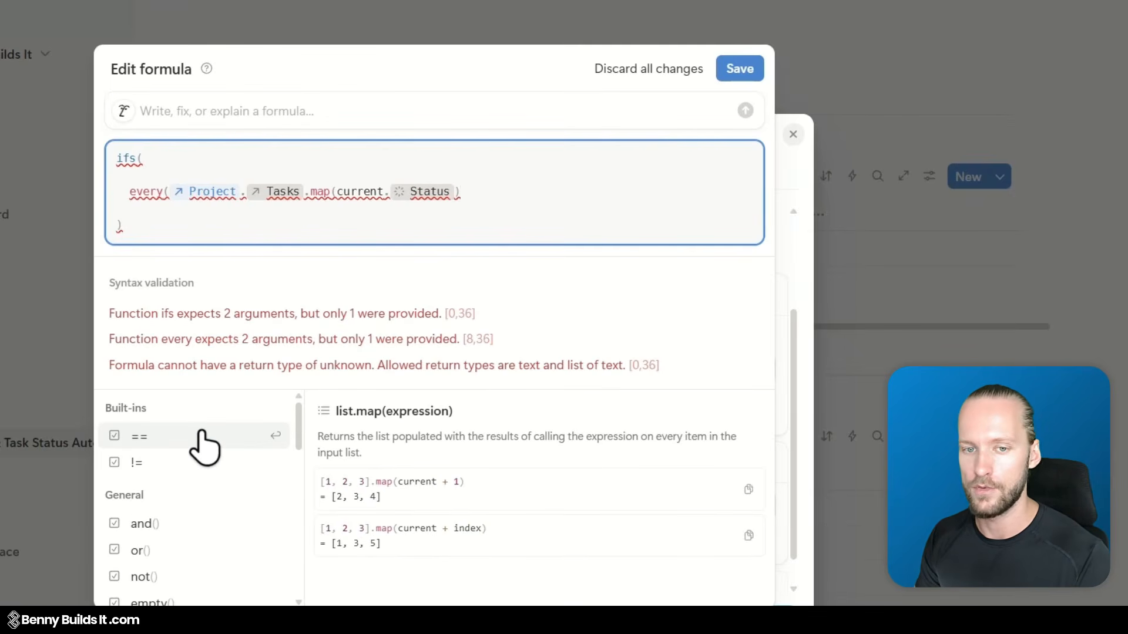
# Complete the every() condition with current == "Done" and give "Done" as the value returned when it is true.
pyautogui.write(', current')
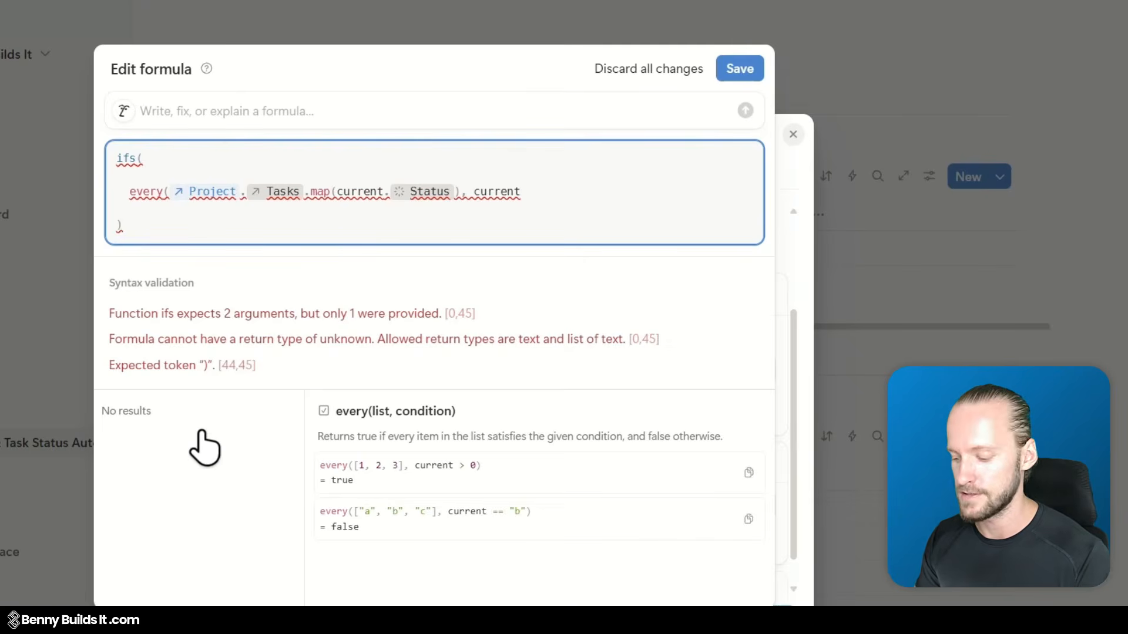
pyautogui.write('==')
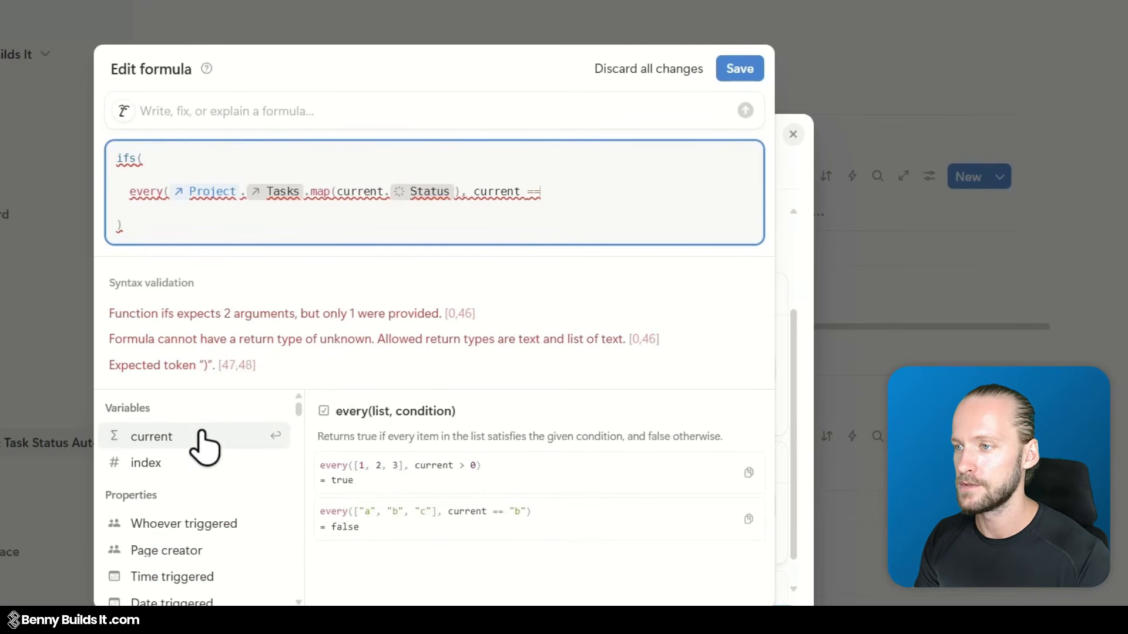
pyautogui.write(' "Done"')
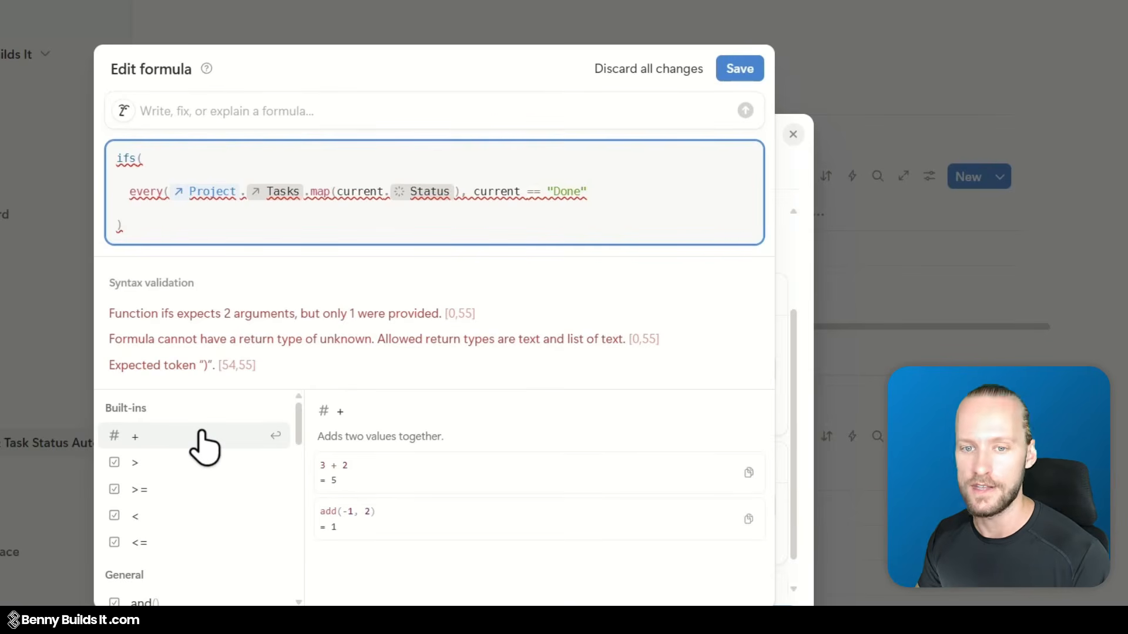
pyautogui.write(')')
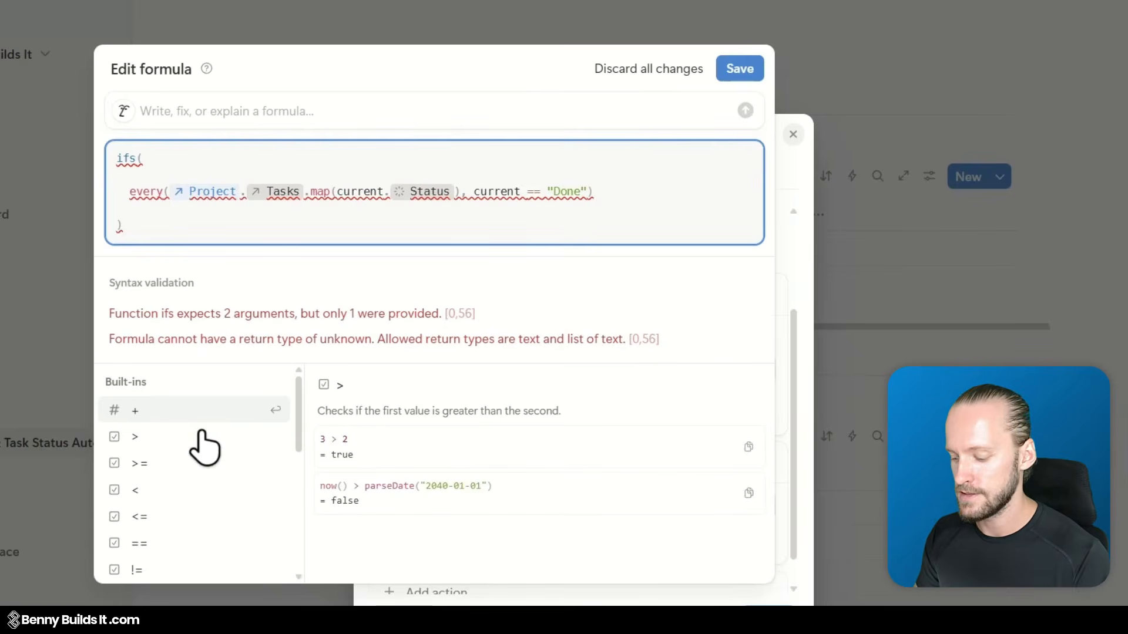
pyautogui.write(',')
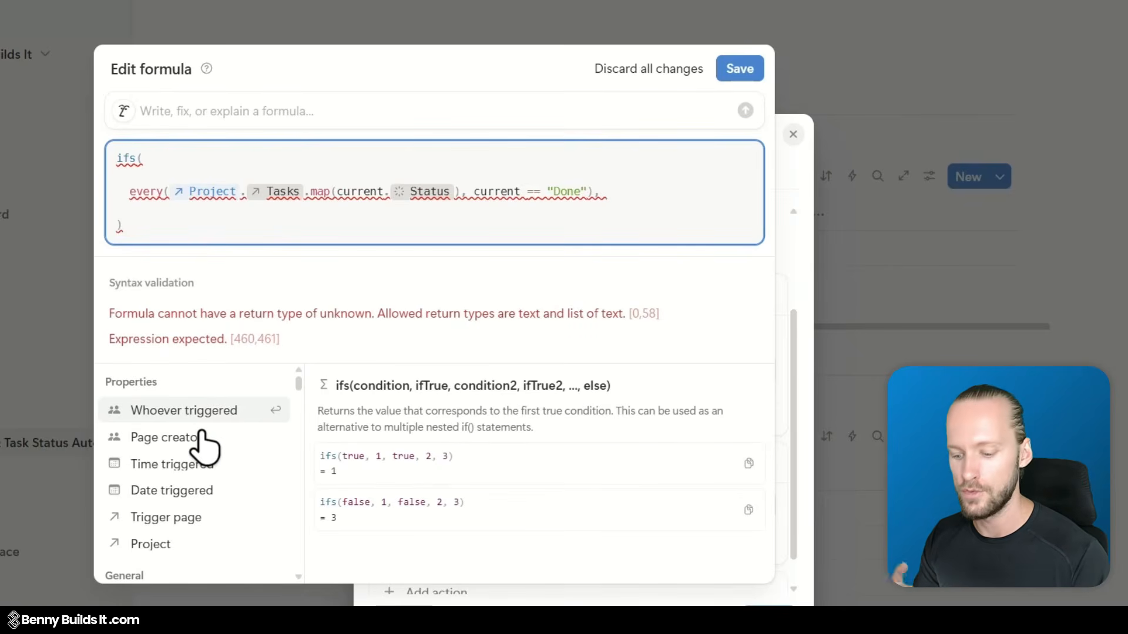
pyautogui.write(' "Done')
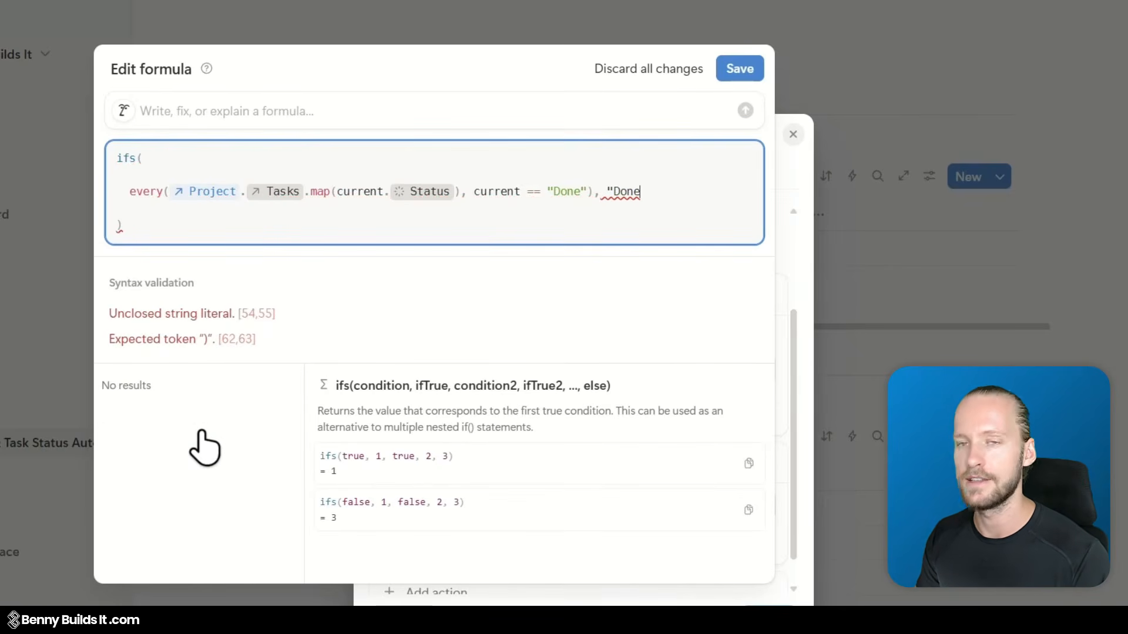
pyautogui.write('"')
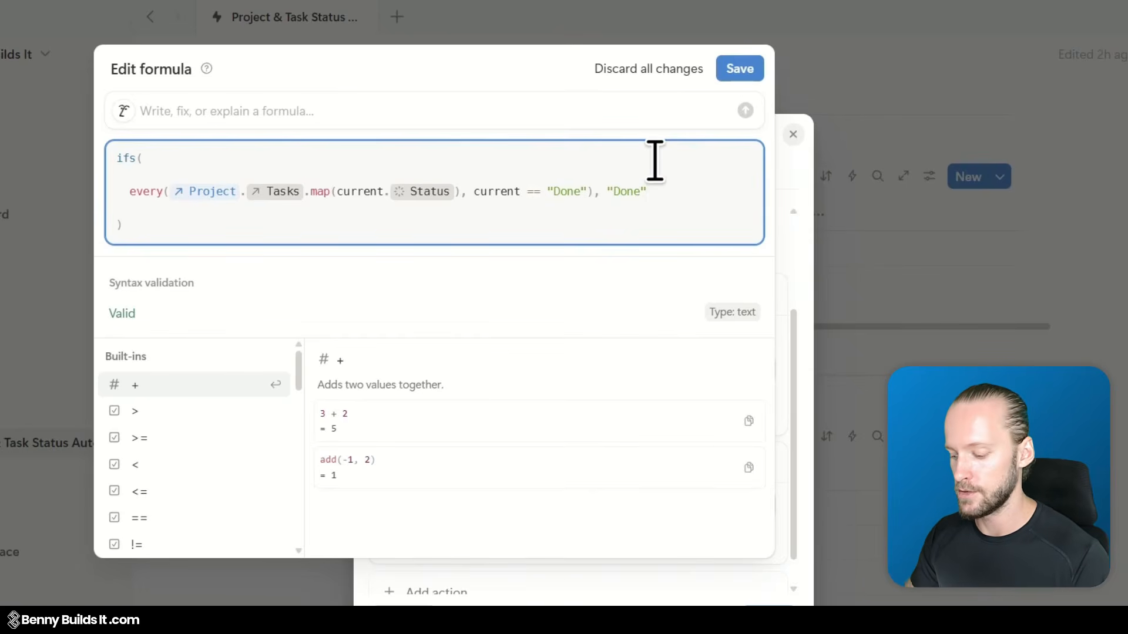
# Add a comma after the "Done" result and duplicate the every() condition with its result on the line below.
pyautogui.write(',')
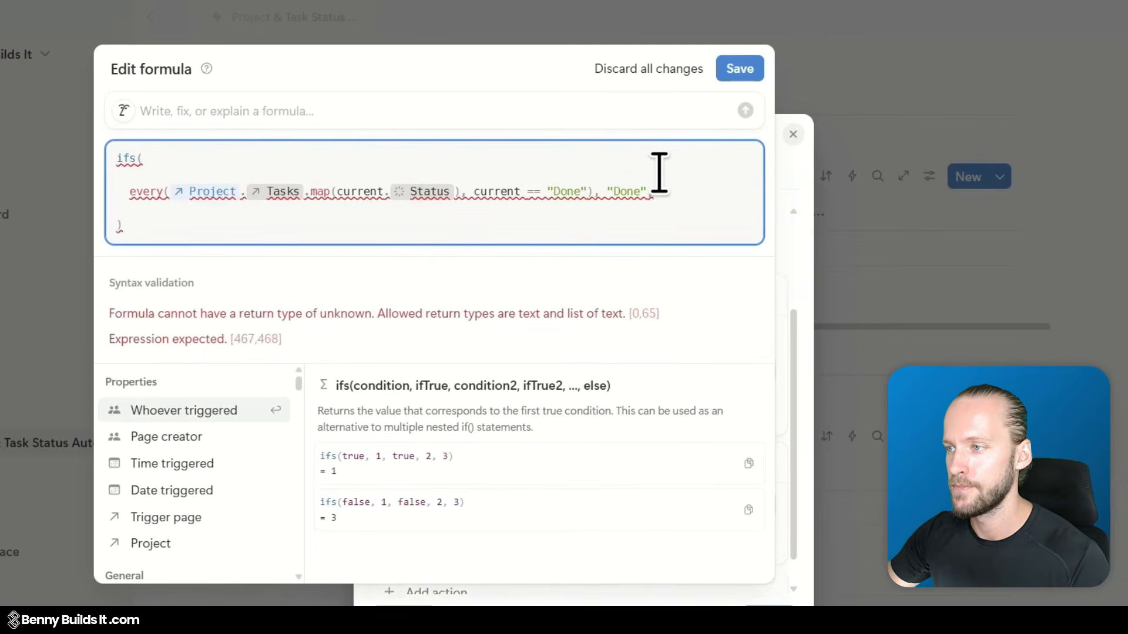
pyautogui.moveTo(650, 187); pyautogui.dragTo(133, 188)
pyautogui.hotkey('ctrl', 'c')
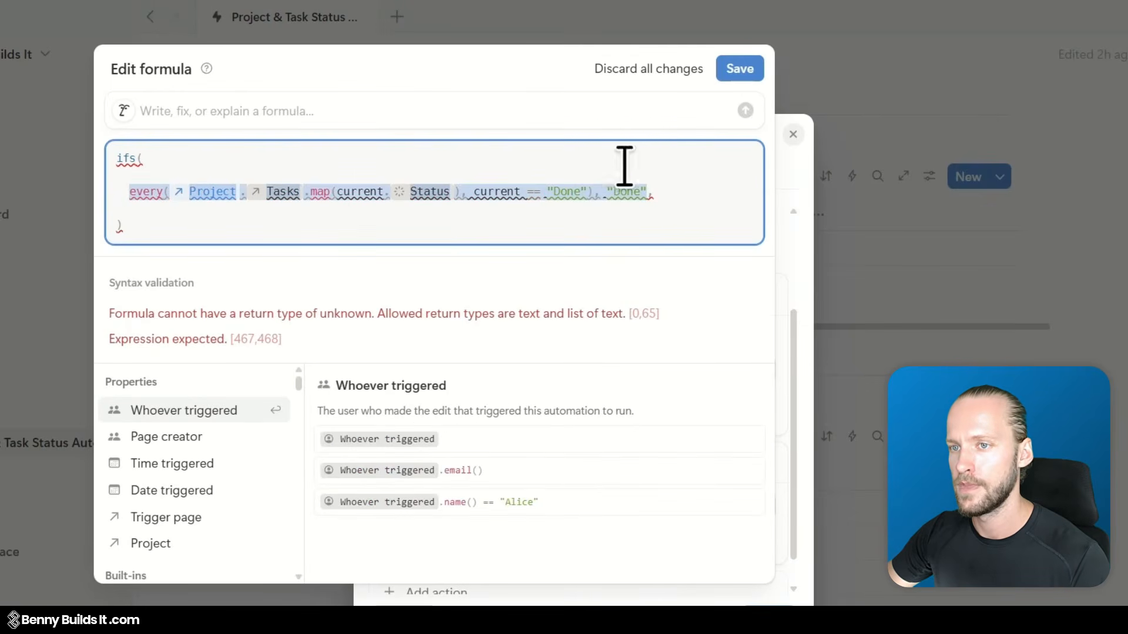
pyautogui.click(685, 192)
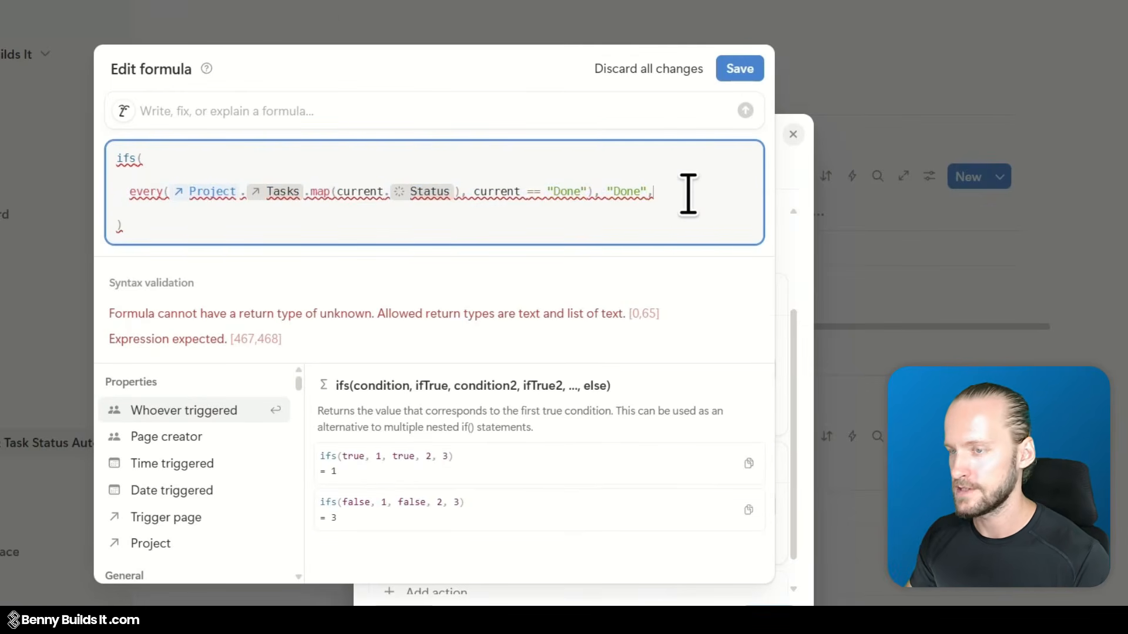
pyautogui.press('Return')
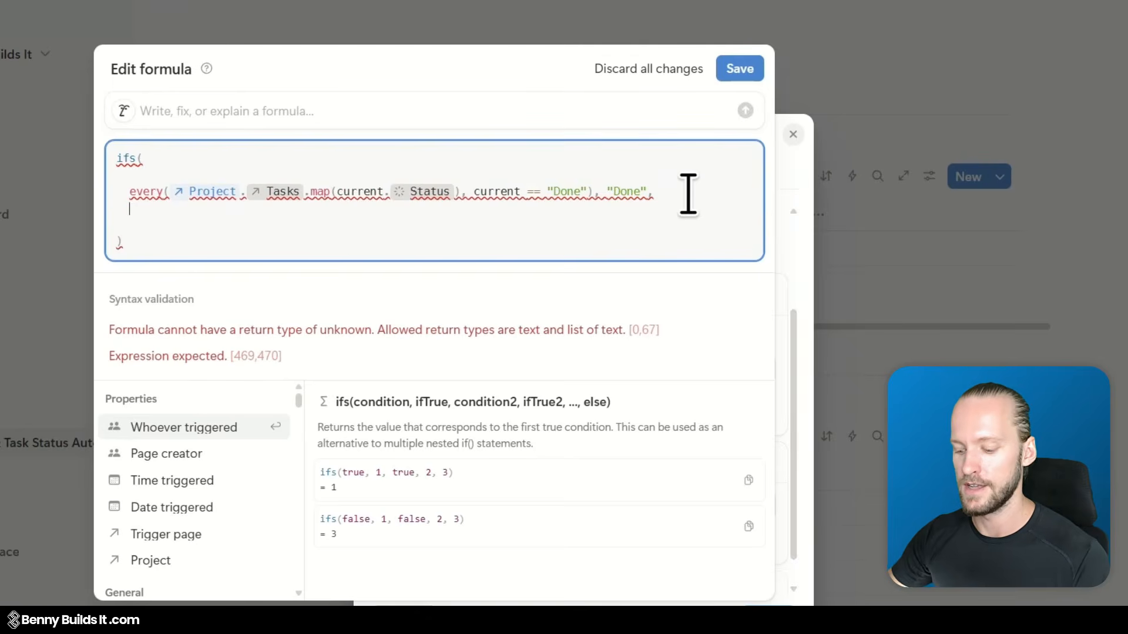
pyautogui.hotkey('ctrl', 'v')
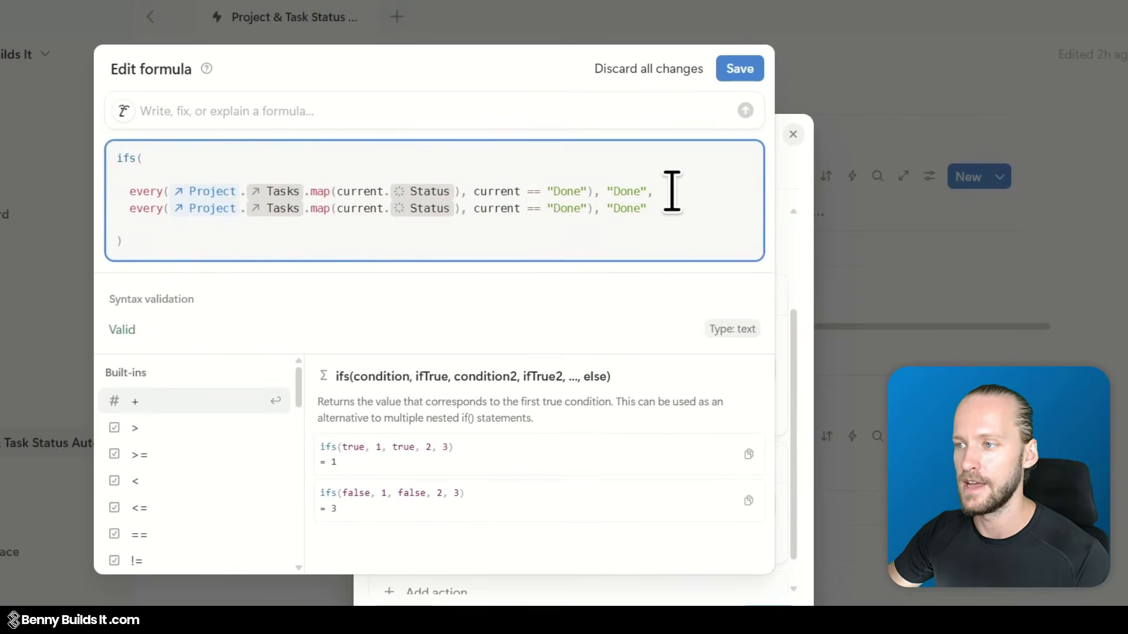
# Make the second every() condition compare current with "Not started".
pyautogui.click(581, 208)
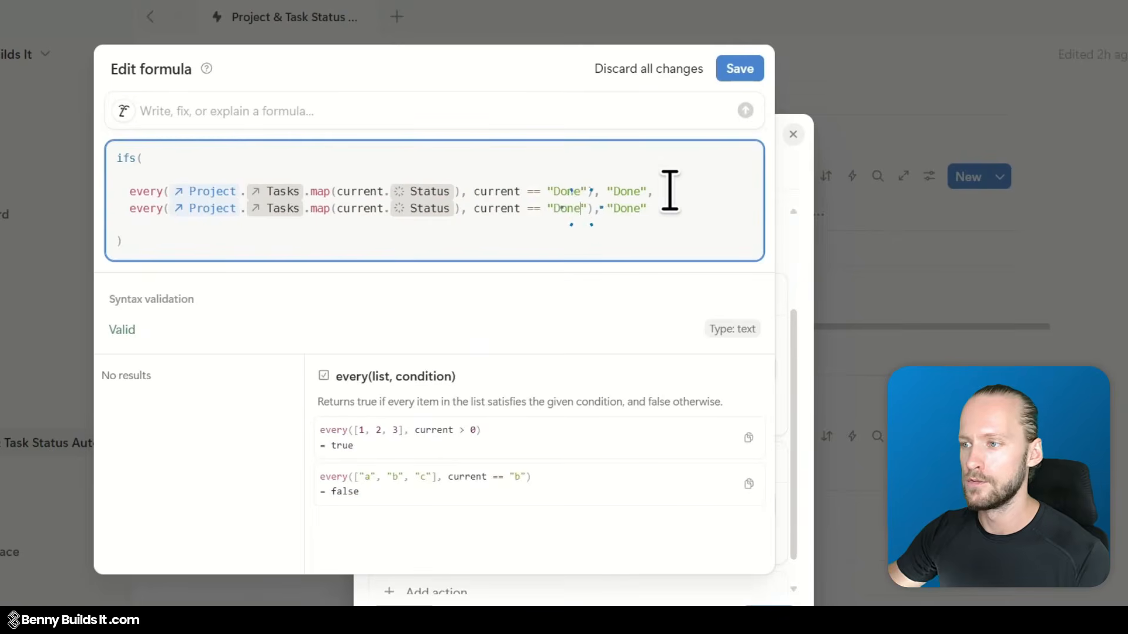
pyautogui.press('BackSpace')
pyautogui.press('BackSpace')
pyautogui.press('BackSpace')
pyautogui.press('BackSpace')
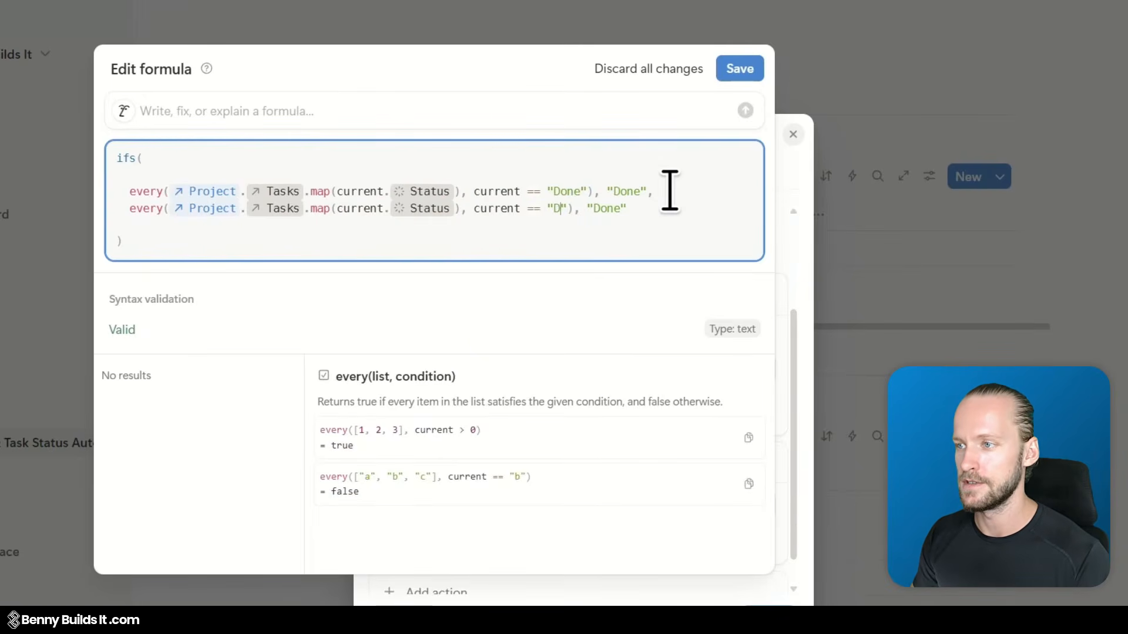
pyautogui.write('Not starte')
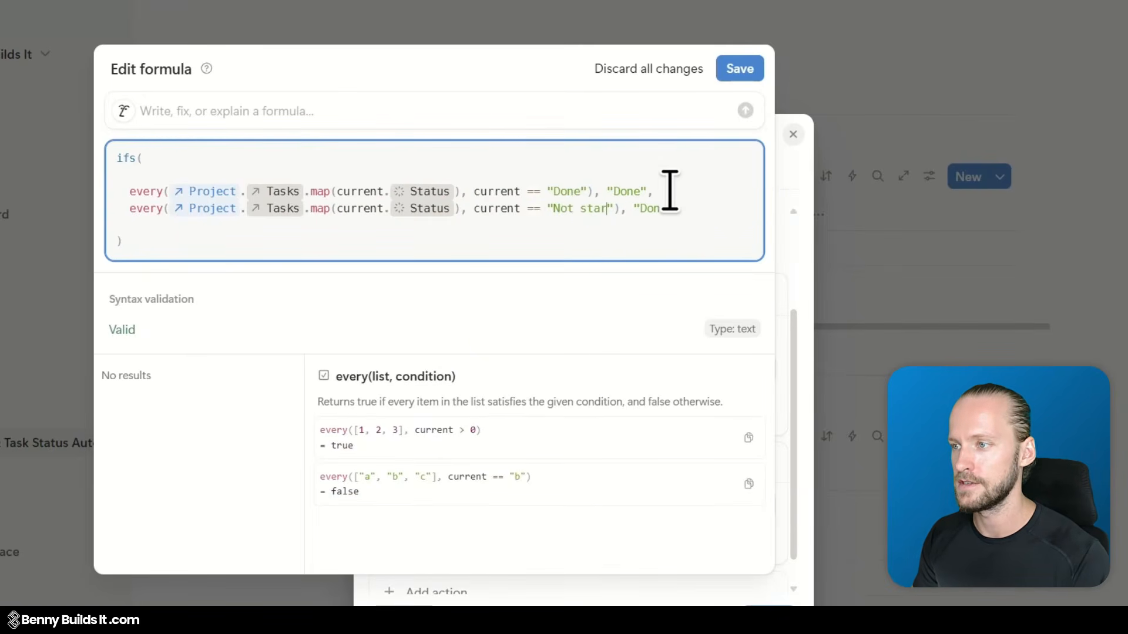
pyautogui.write('d')
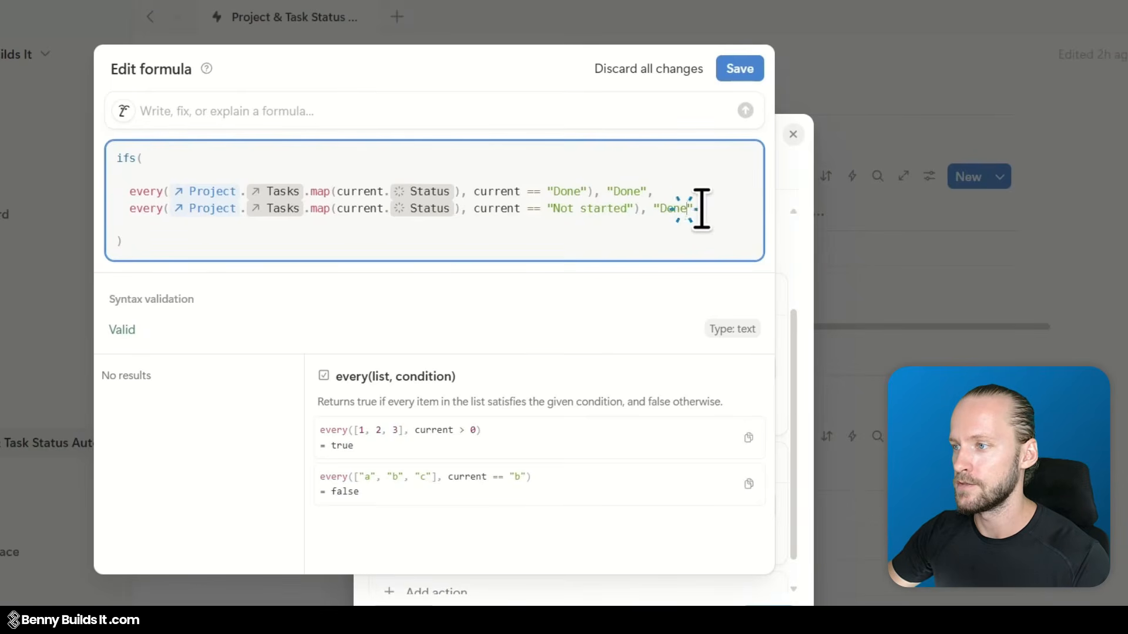
# Set the value returned by the second every() condition to "Not started".
pyautogui.press('BackSpace')
pyautogui.press('BackSpace')
pyautogui.press('BackSpace')
pyautogui.press('BackSpace')
pyautogui.write('Not started')
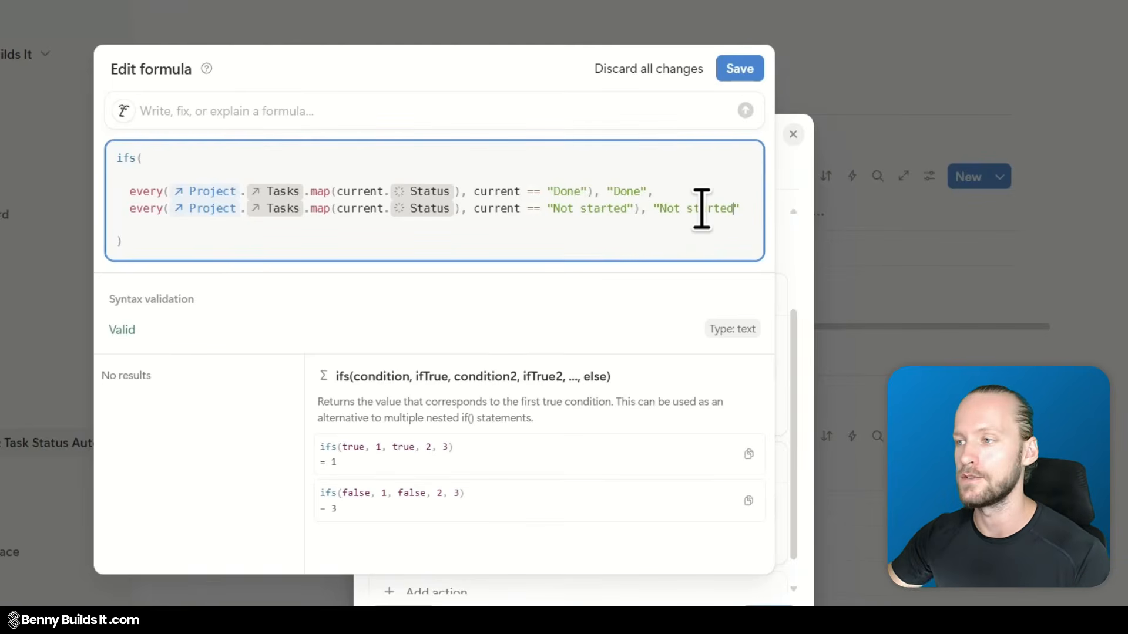
# Add "In progress" on a new line as the fallback value of ifs(), separated from the second condition's result by a comma.
pyautogui.click(743, 165)
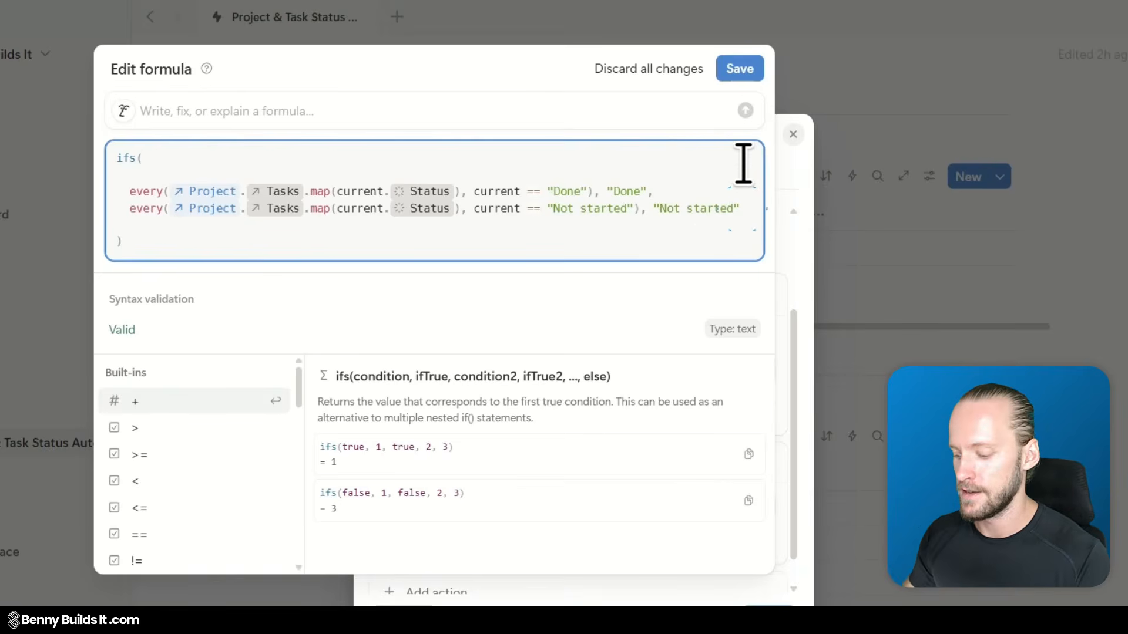
pyautogui.write(',')
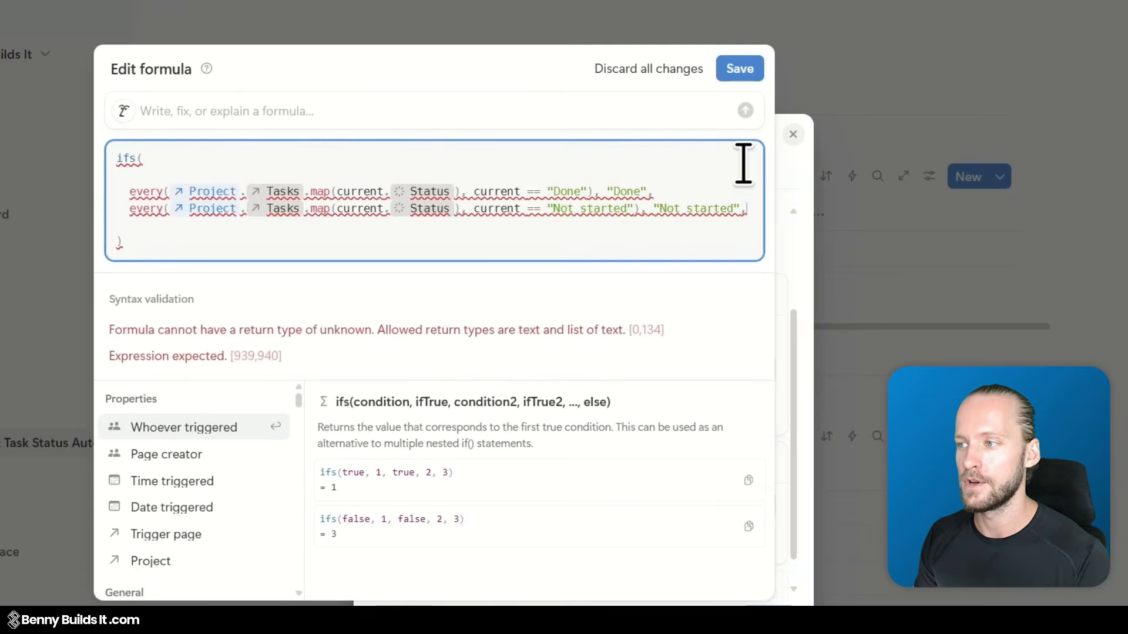
pyautogui.press('Return')
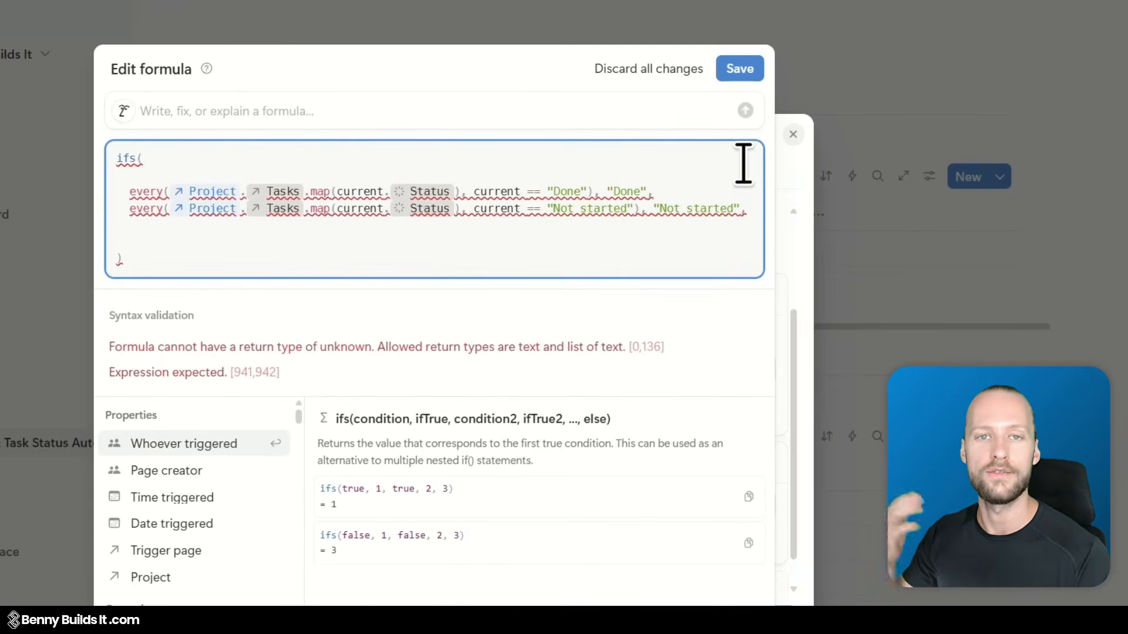
pyautogui.write('"')
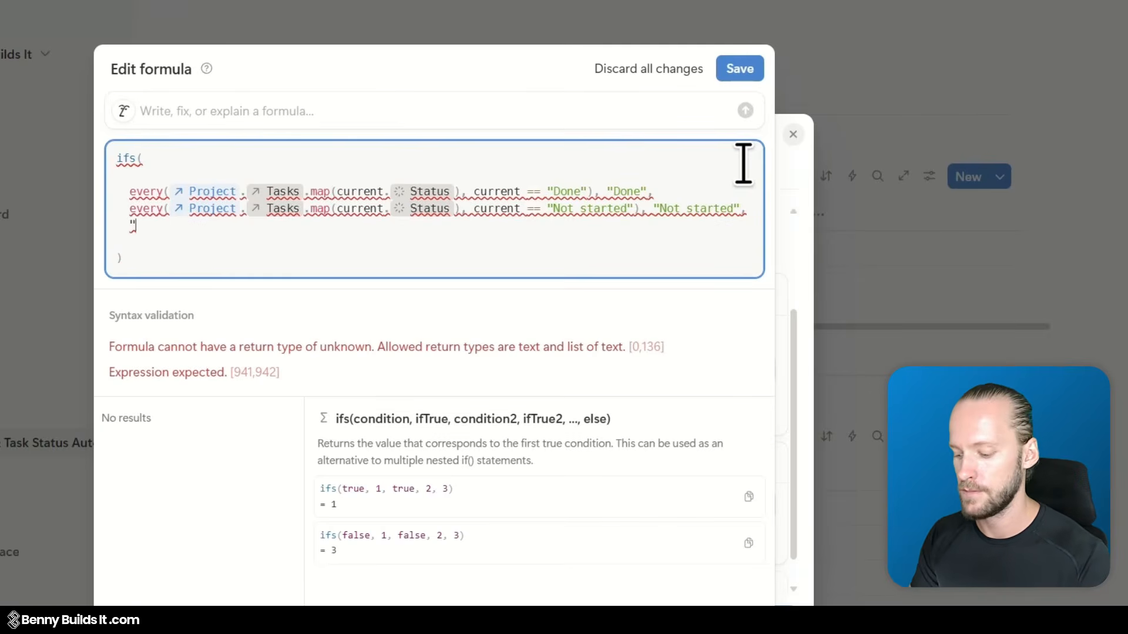
pyautogui.write('In progress')
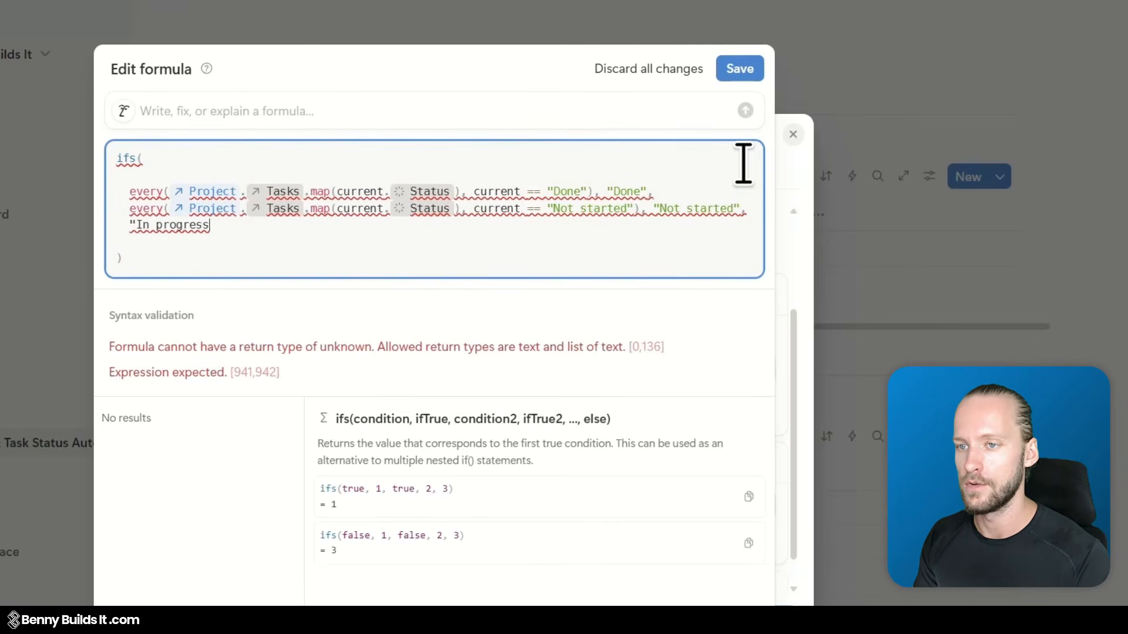
pyautogui.write('"')
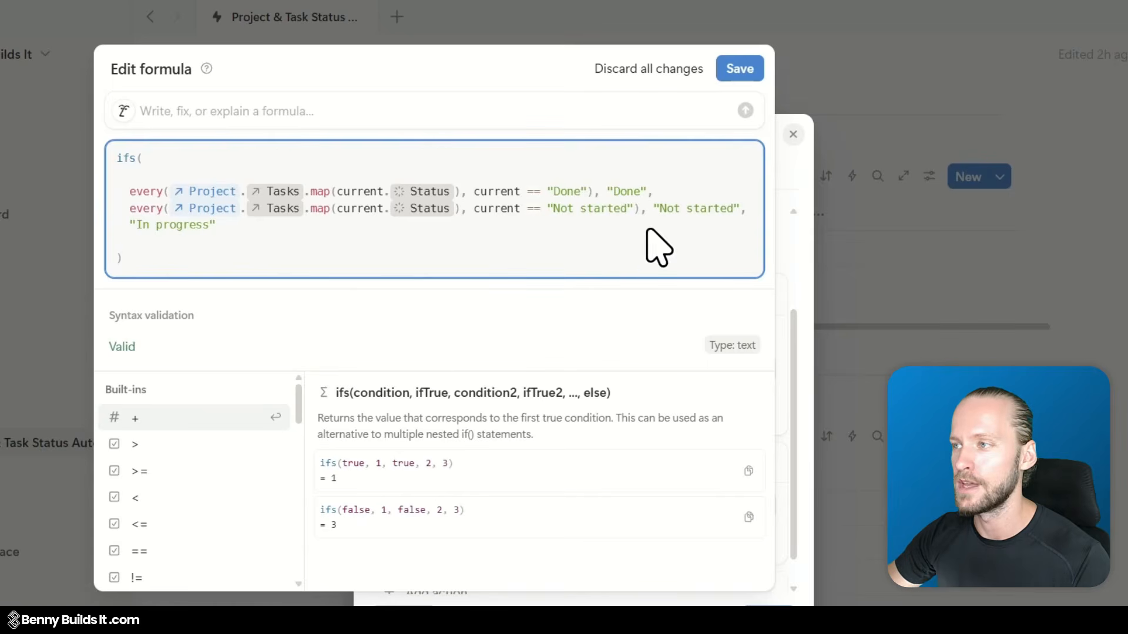
# Save the Status formula and enable the Project Status Update automation.
pyautogui.click(742, 72)
pyautogui.scroll(3, 495, 154)
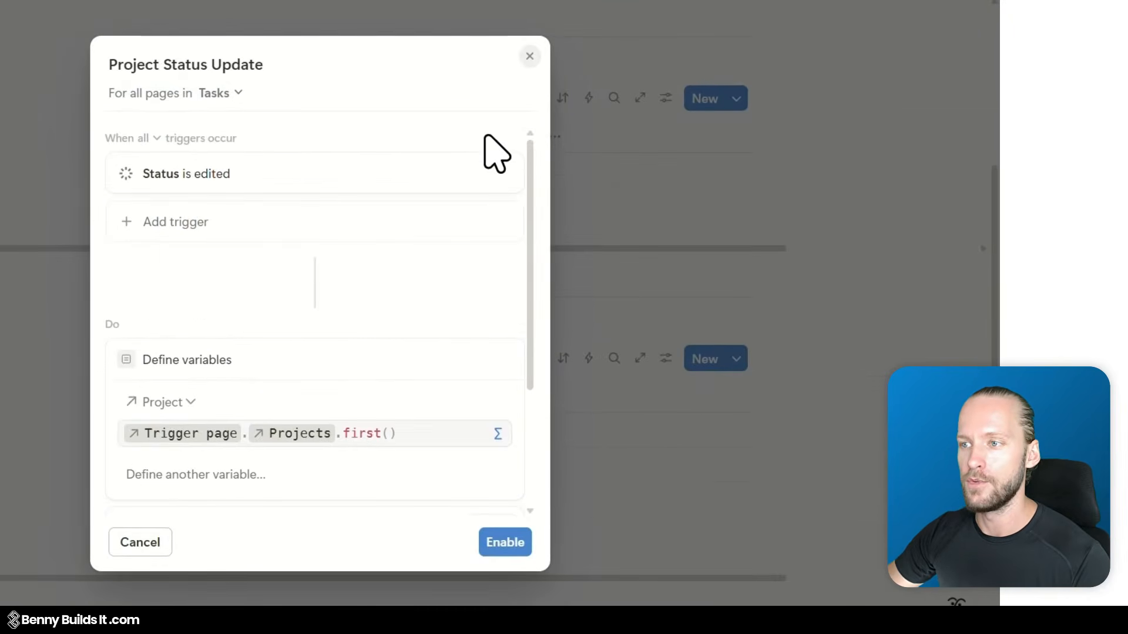
pyautogui.scroll(-3, 495, 154)
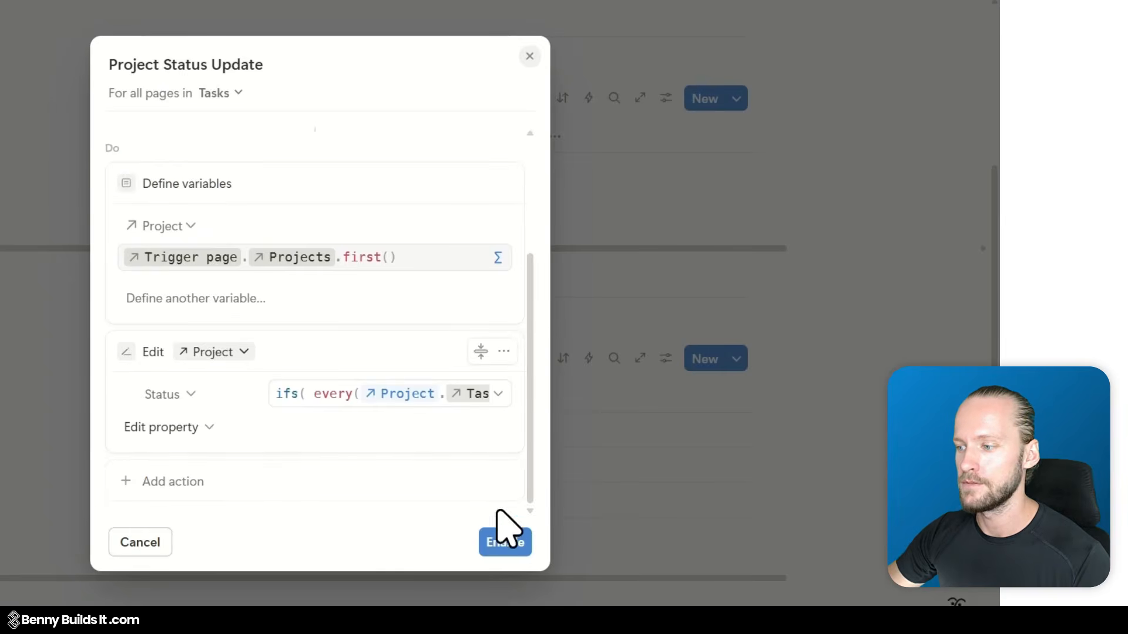
pyautogui.click(504, 542)
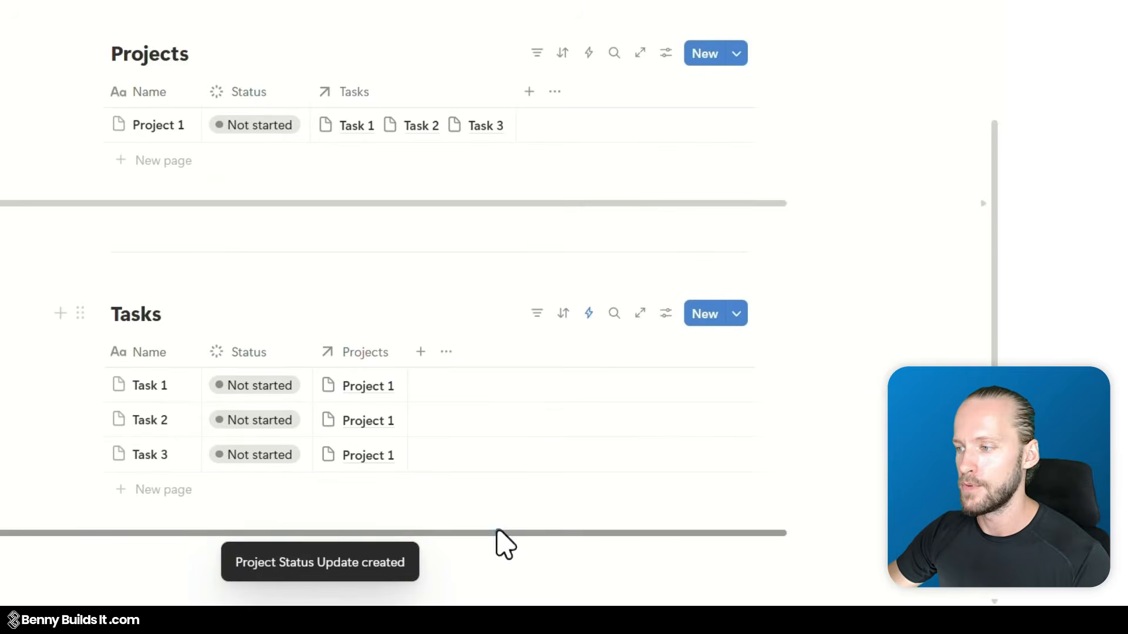
# Look up the Project Status Update automation in the Tasks database's automations and view its management options.
pyautogui.click(588, 315)
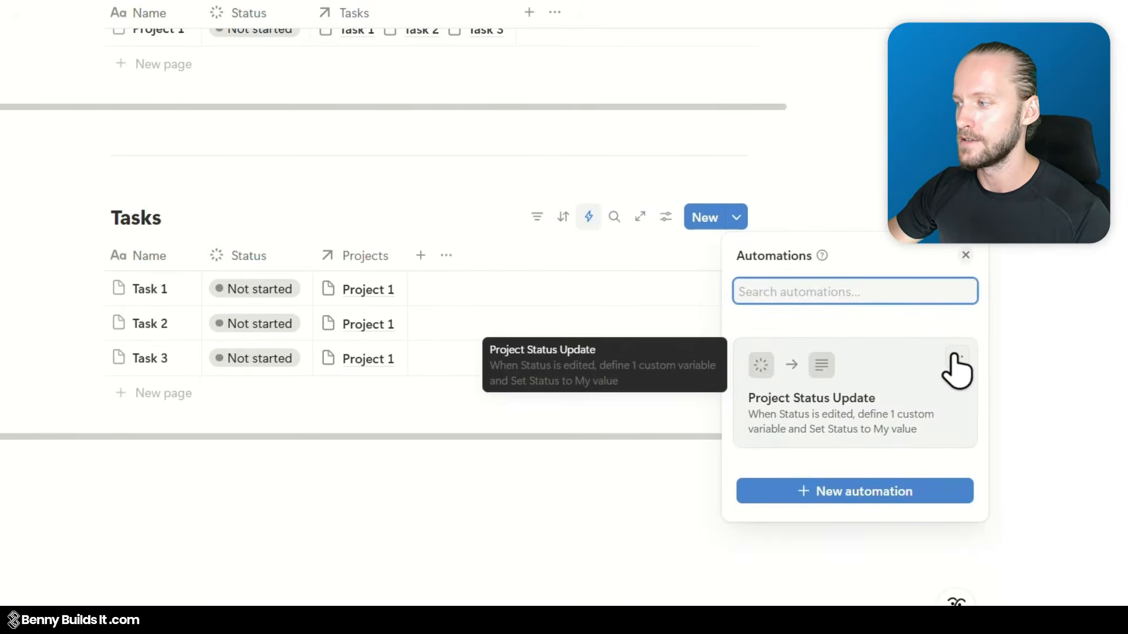
pyautogui.click(953, 358)
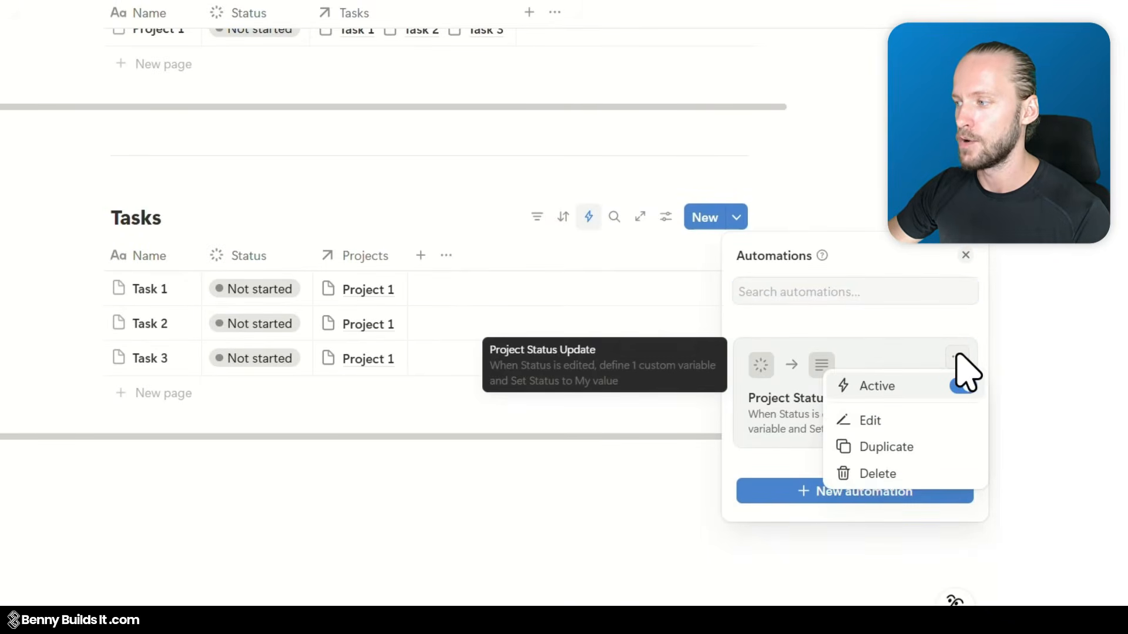
pyautogui.click(954, 355)
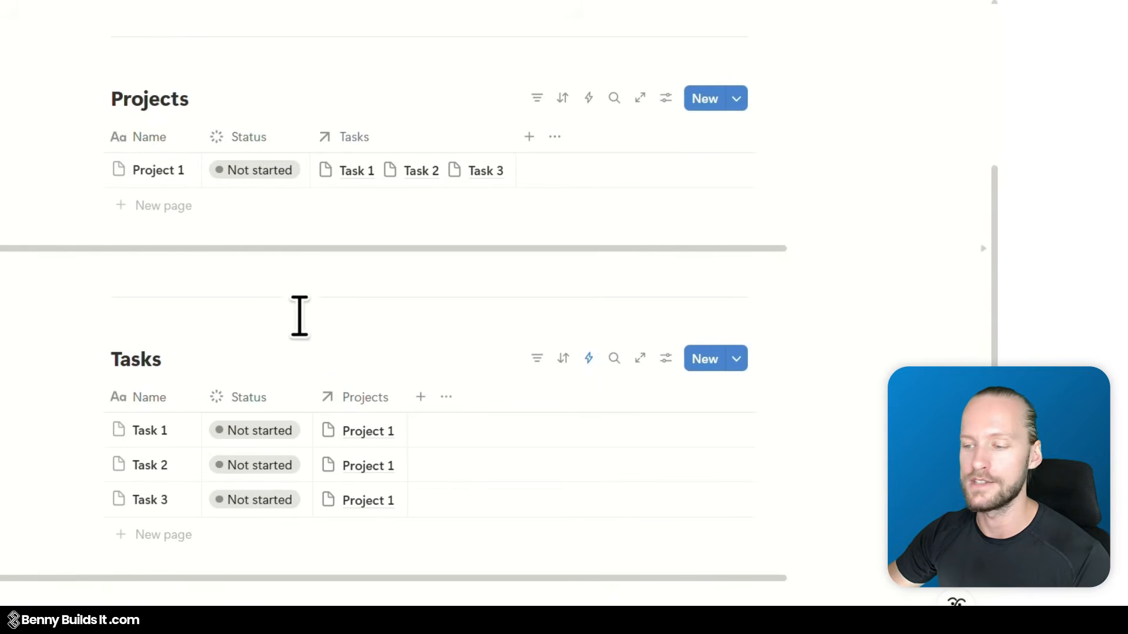
# Test the automation by setting the status of Task 1, Task 2 and Task 3 to Done, one after another.
pyautogui.click(258, 430)
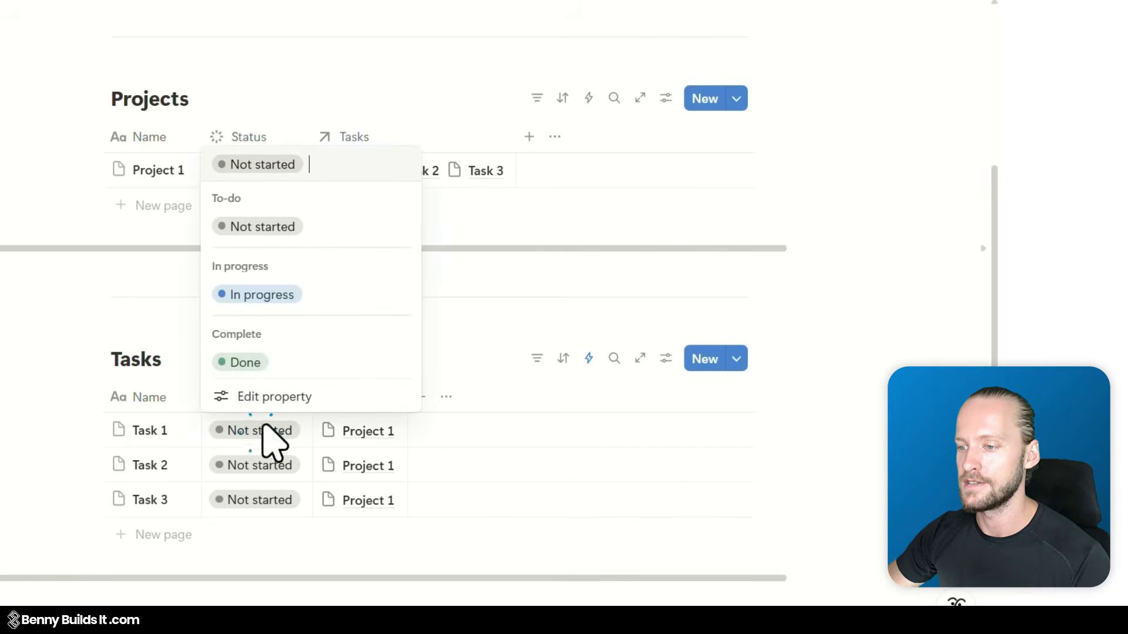
pyautogui.click(286, 362)
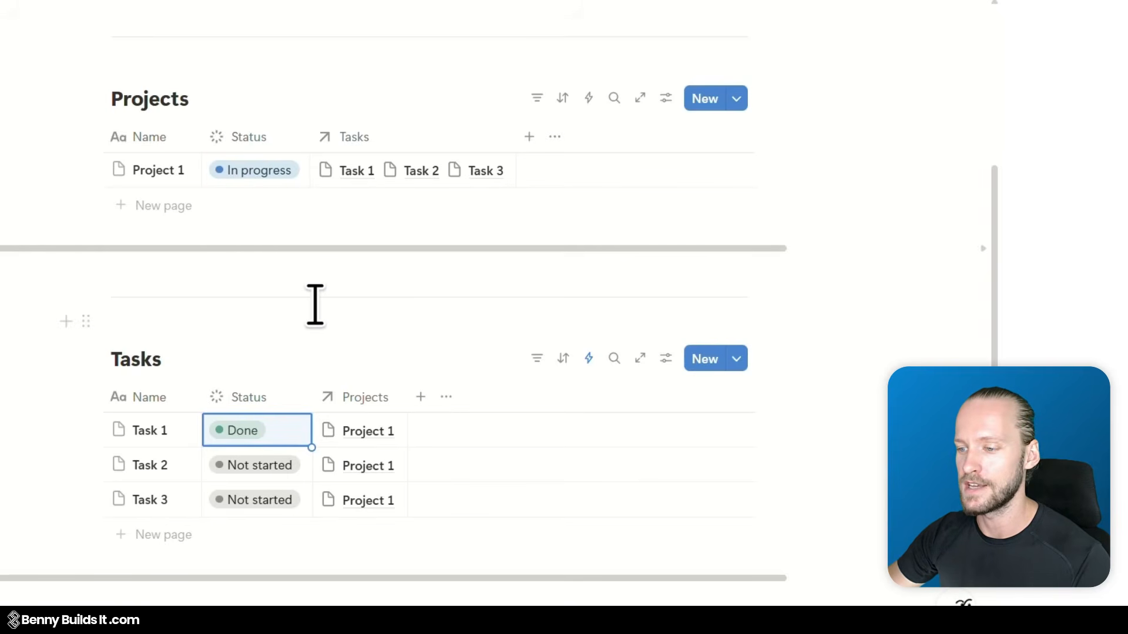
pyautogui.click(254, 464)
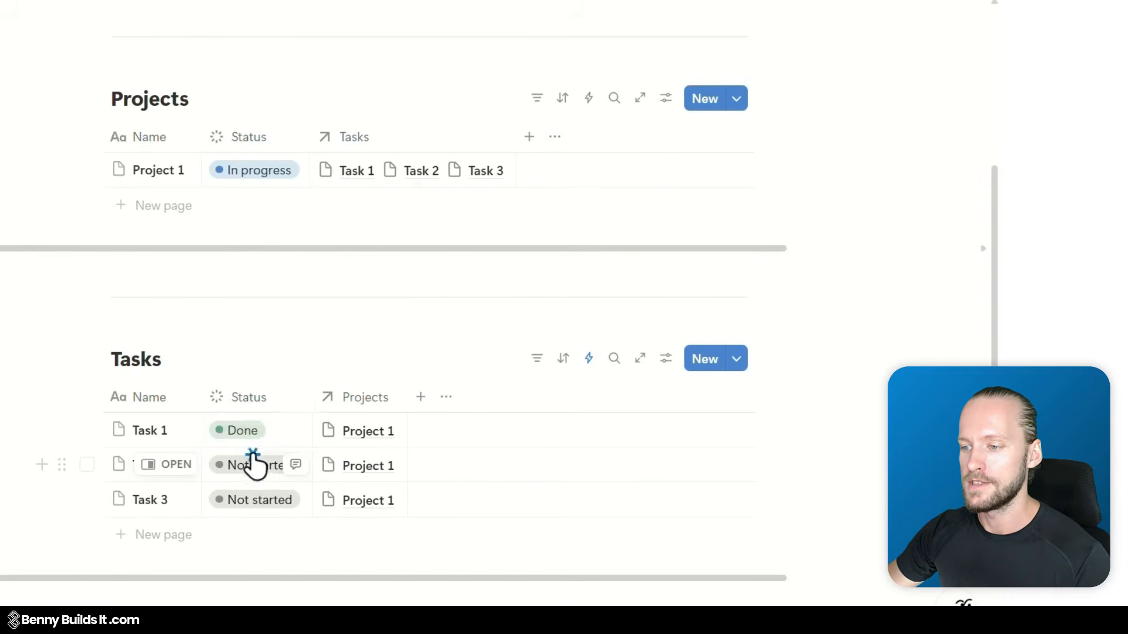
pyautogui.click(259, 398)
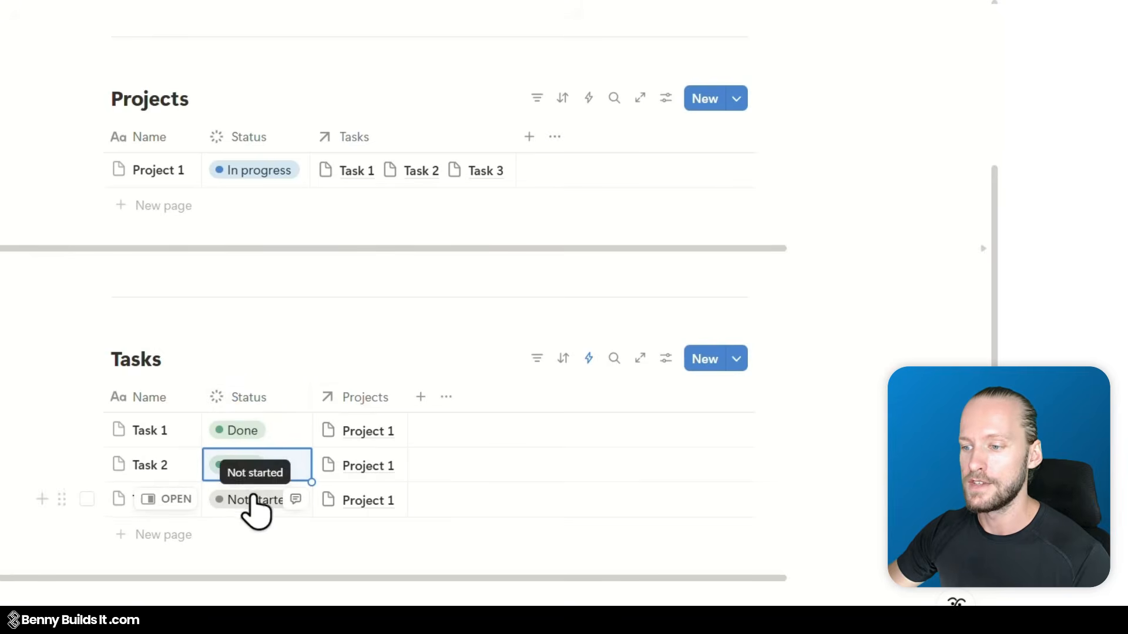
pyautogui.click(252, 497)
pyautogui.click(262, 431)
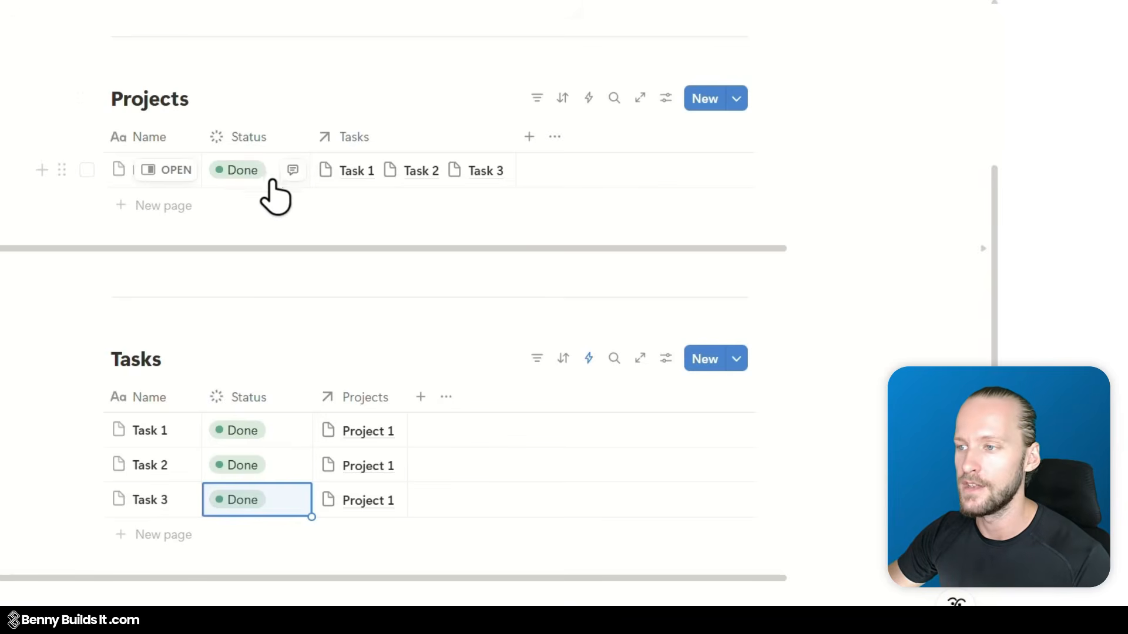
# Set Task 1's status to In progress to test the fallback result for Project 1.
pyautogui.click(270, 429)
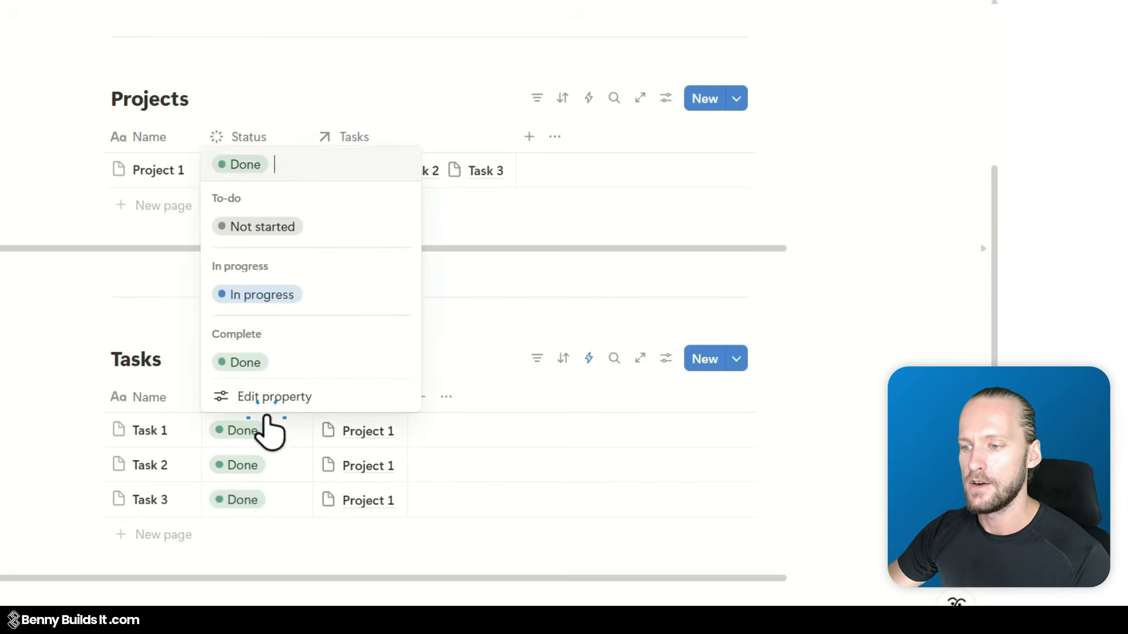
pyautogui.click(317, 300)
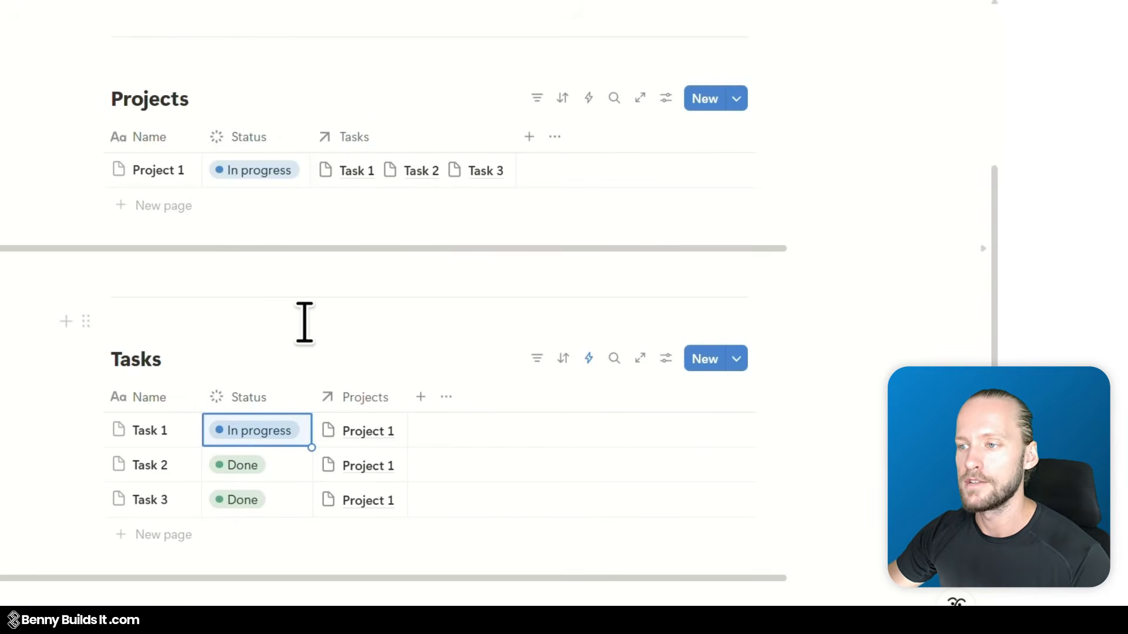
pyautogui.click(401, 297)
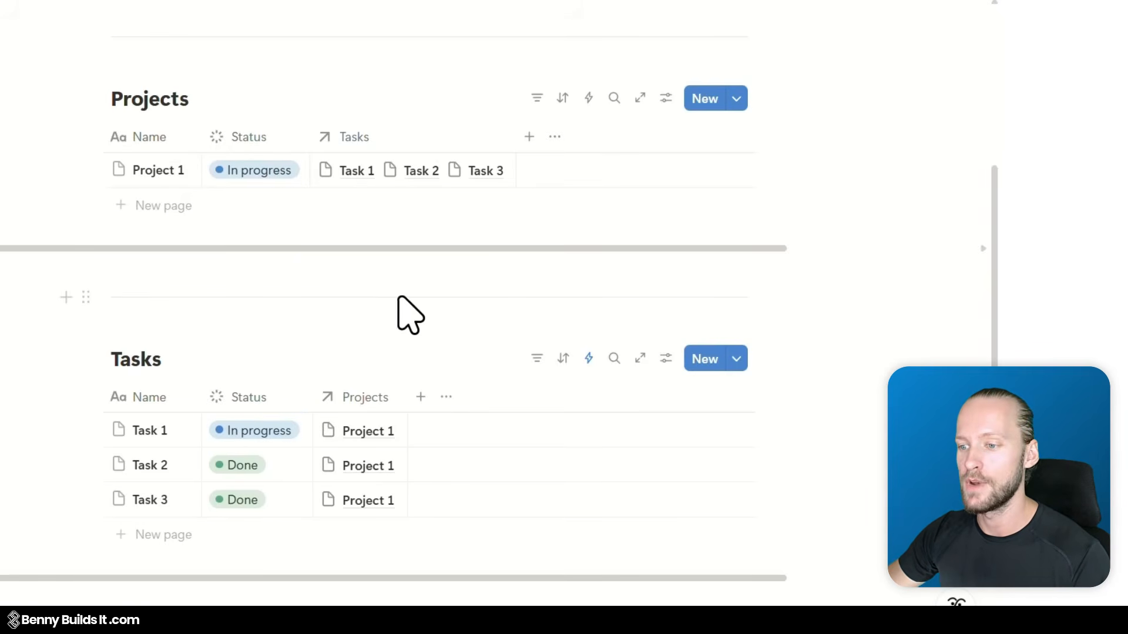
# Set the status of Task 1, Task 2 and Task 3 to Not started to test the formula's second condition.
pyautogui.click(249, 434)
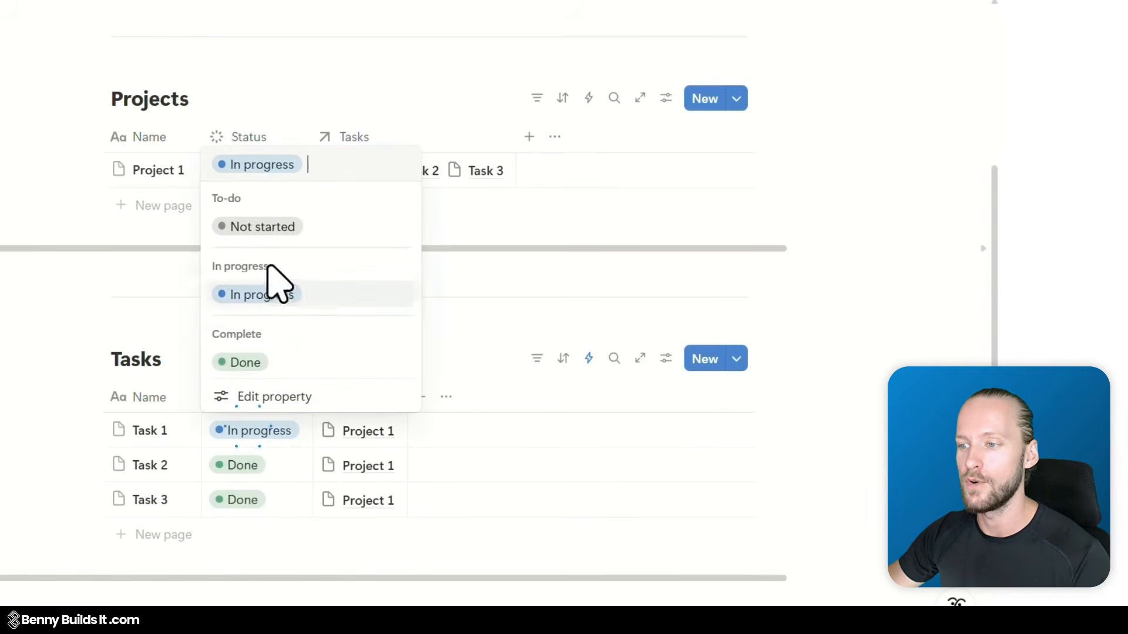
pyautogui.click(276, 228)
pyautogui.click(242, 465)
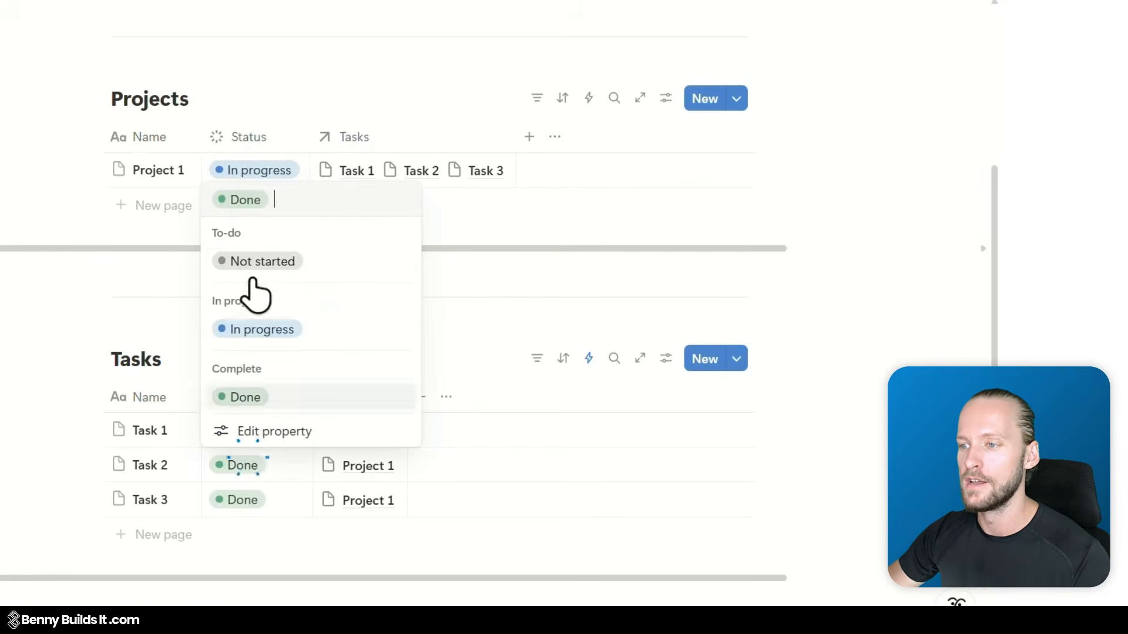
pyautogui.click(258, 262)
pyautogui.click(259, 502)
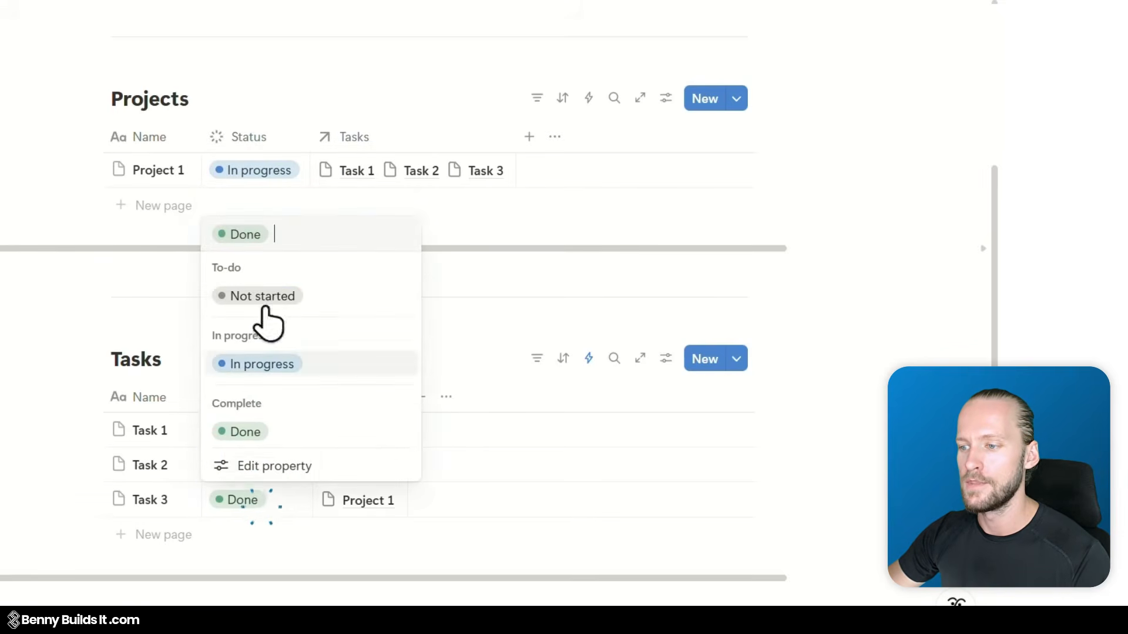
pyautogui.click(269, 297)
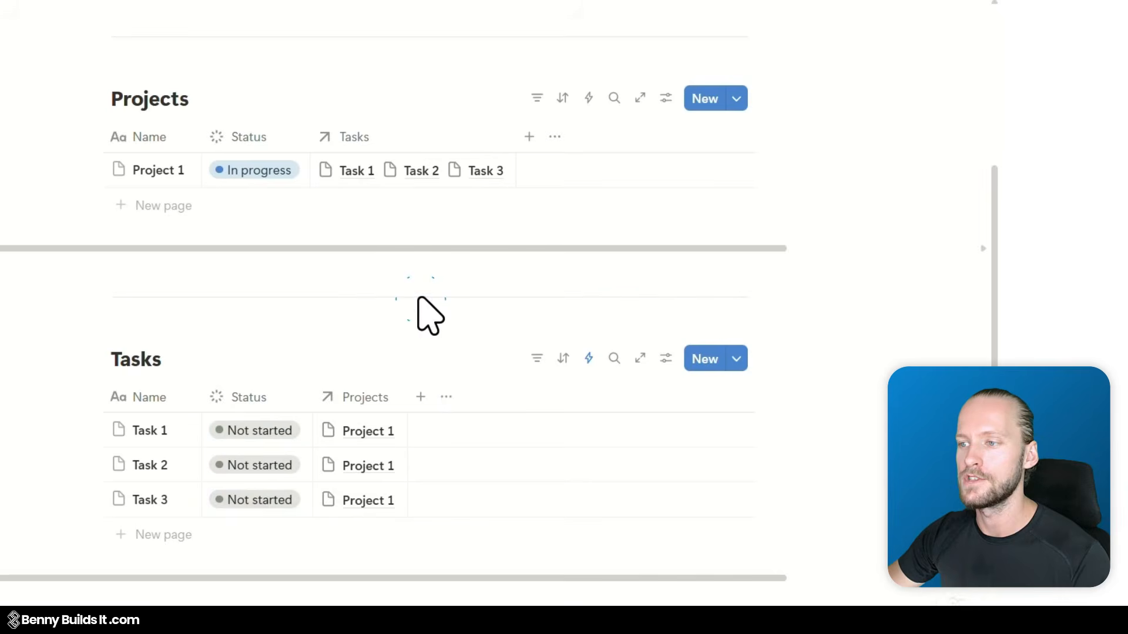